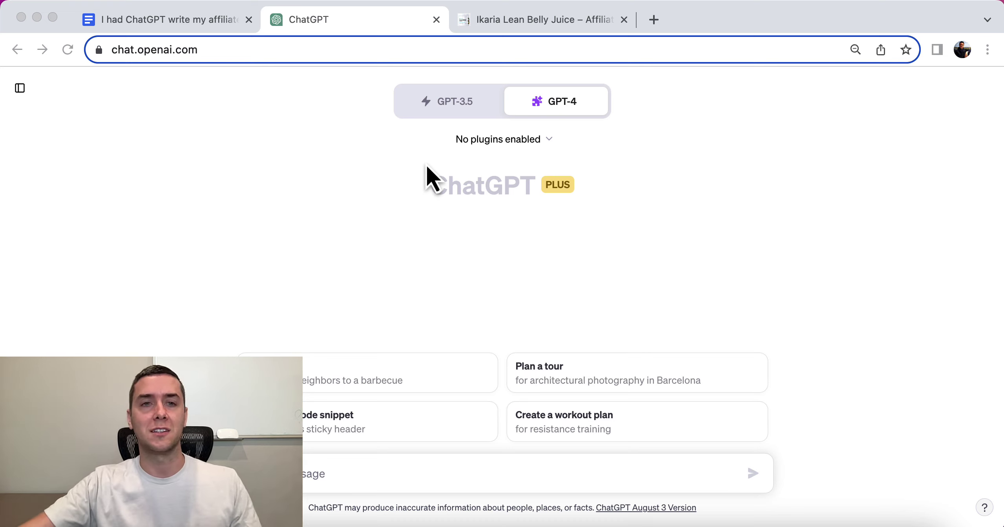
Step: Copy the introductory affiliate marketer prompt for Ikaria Lean Belly Juice from the document into the ChatGPT message
left_click(228, 26)
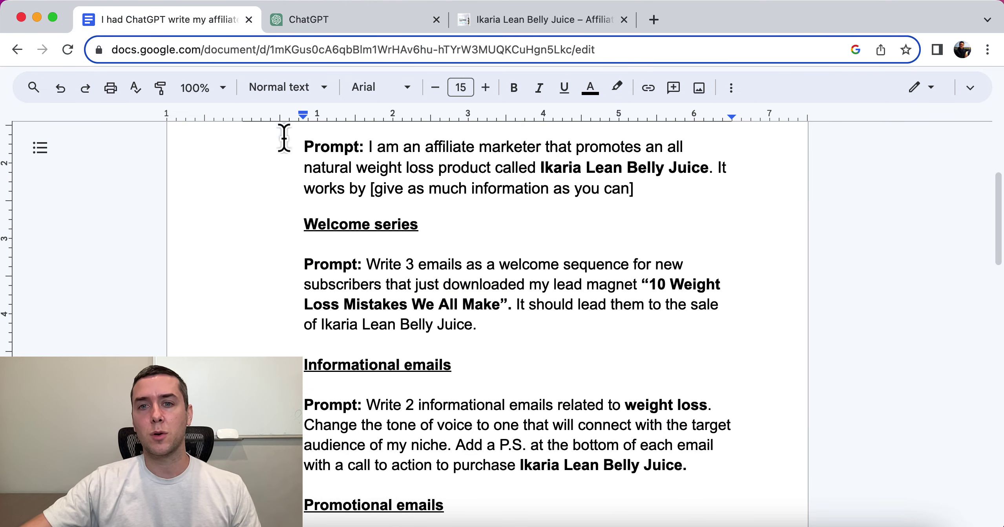
left_click_drag(653, 194, 370, 141)
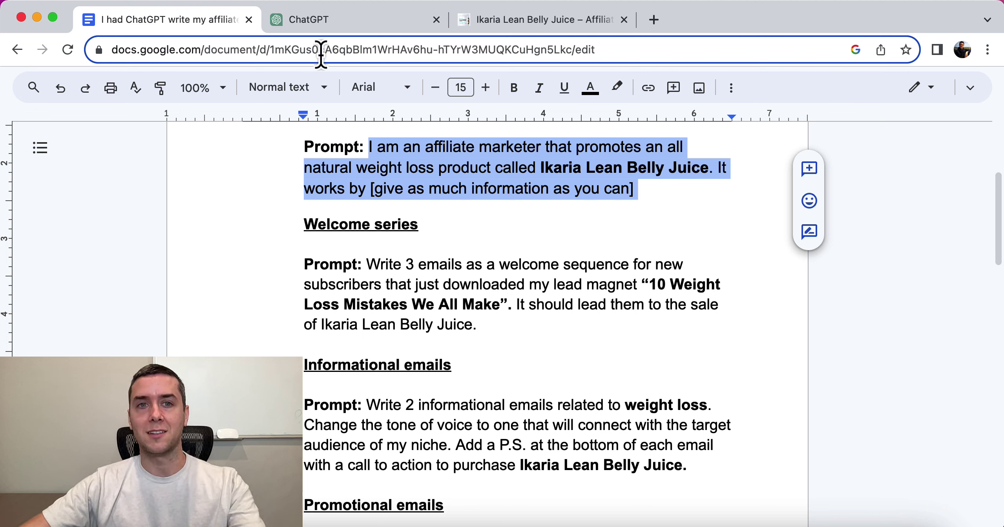
left_click(331, 21)
left_click(398, 470)
key("super+v")
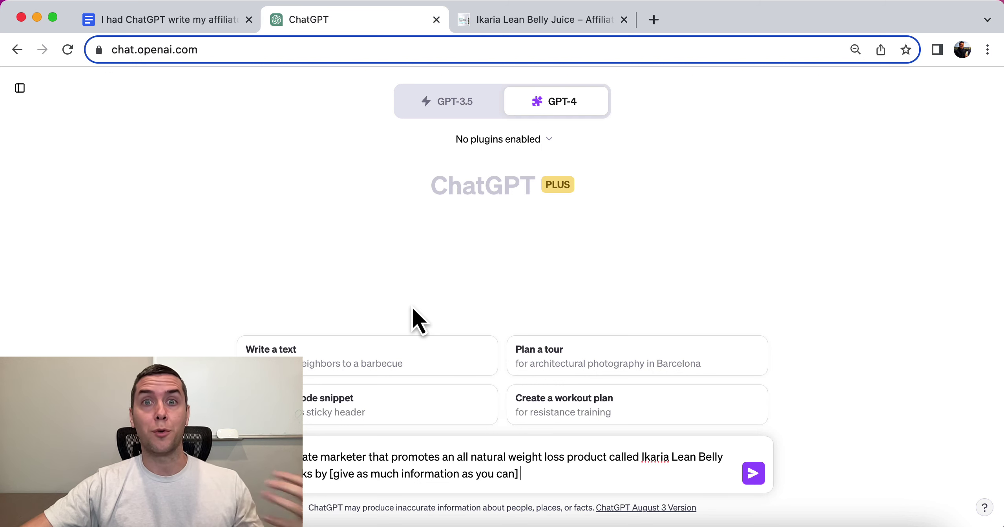
Step: Replace the placeholder "[give as much information as you can]" in the message with the product description copied from the affiliate page
left_click(508, 22)
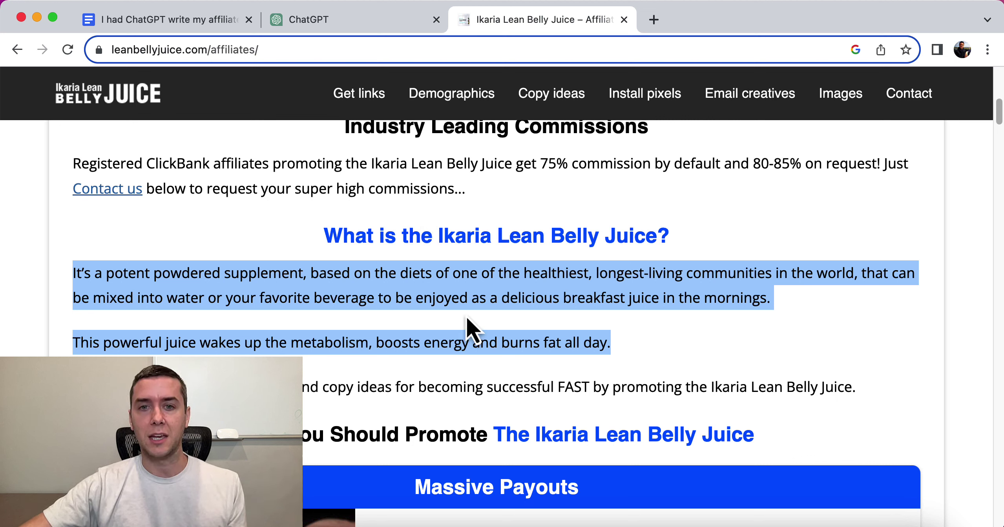
right_click(567, 288)
left_click(325, 20)
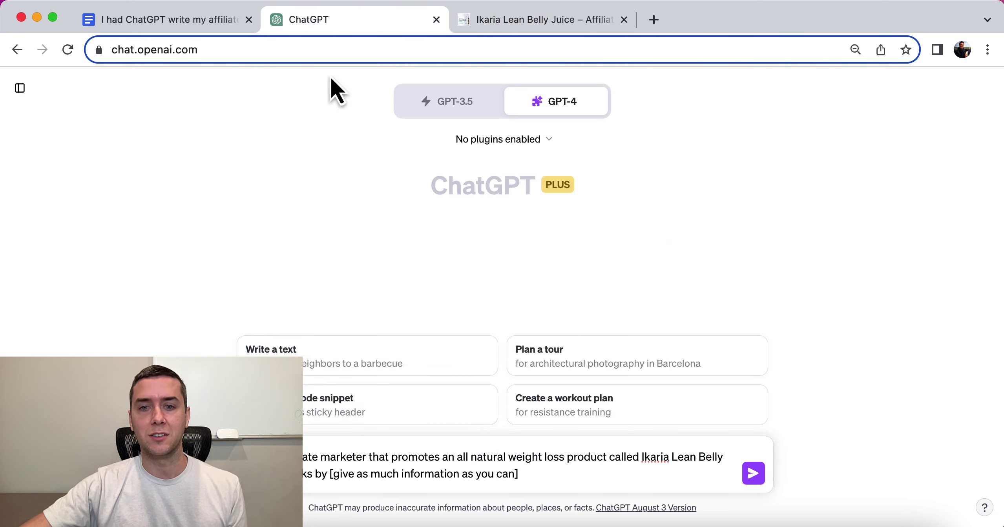
left_click_drag(521, 473, 331, 475)
key("super+v")
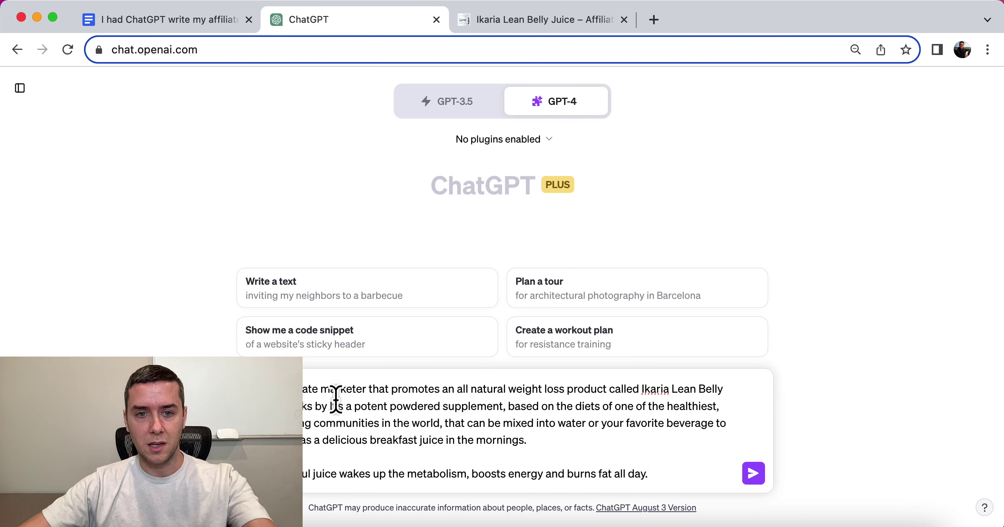
Step: Delete the leftover "It works by" before the product description and join its two paragraphs into one
left_click_drag(328, 406, 306, 404)
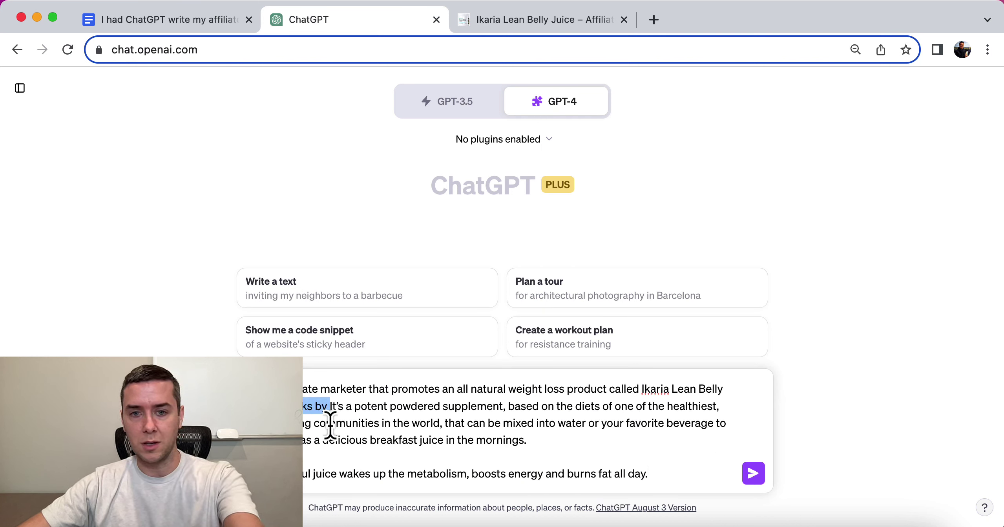
key("BackSpace")
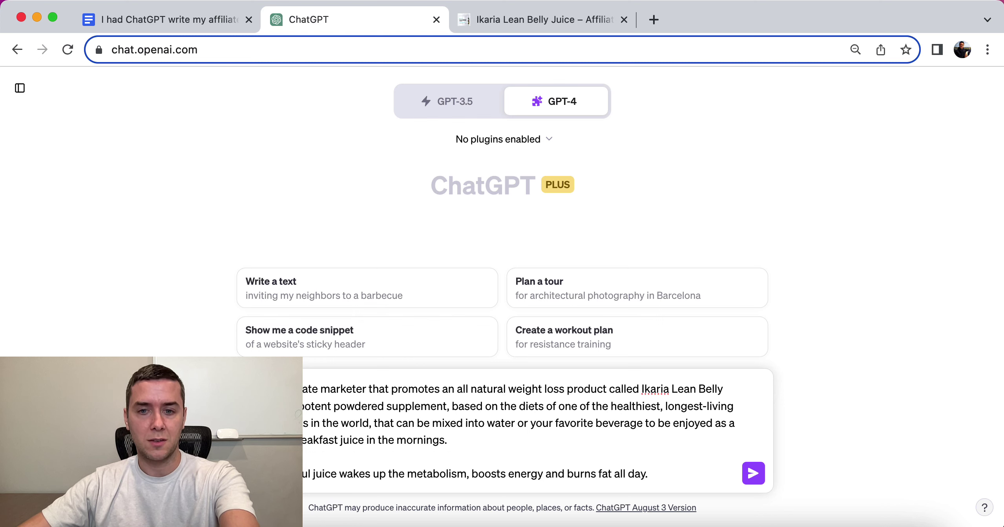
left_click(251, 473)
key("BackSpace")
key("BackSpace")
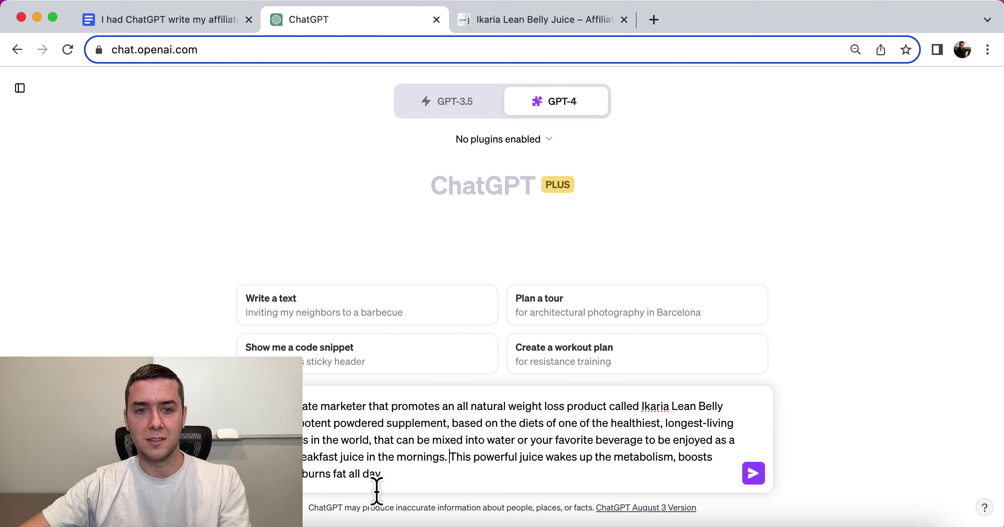
Step: Append the document's welcome series prompt for 3 emails about the "10 Weight Loss Mistakes We All Make" lead magnet and send the message
left_click(219, 31)
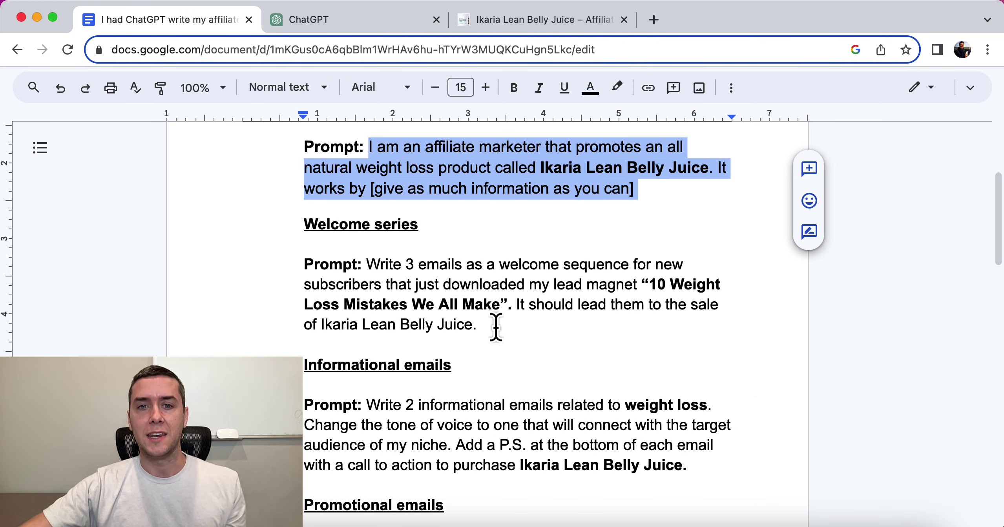
left_click_drag(496, 327, 371, 263)
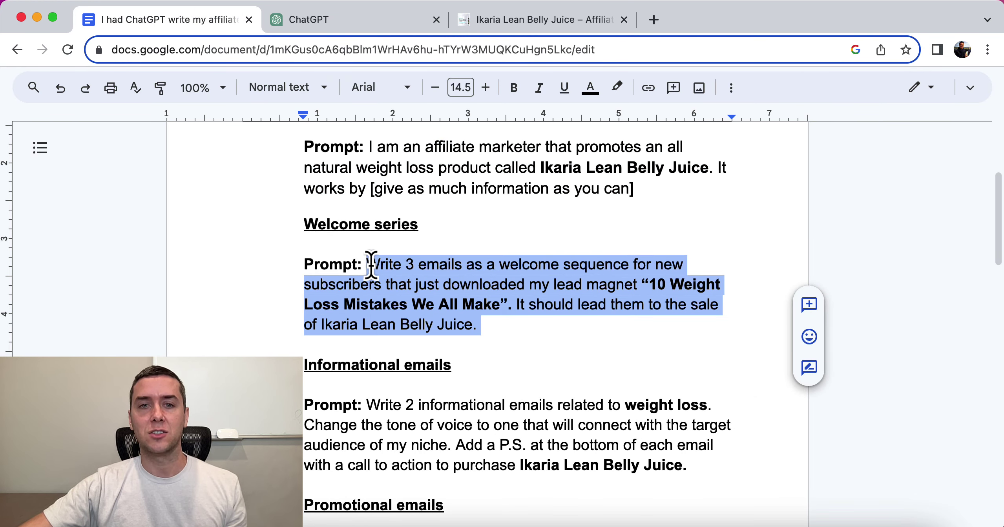
left_click(284, 21)
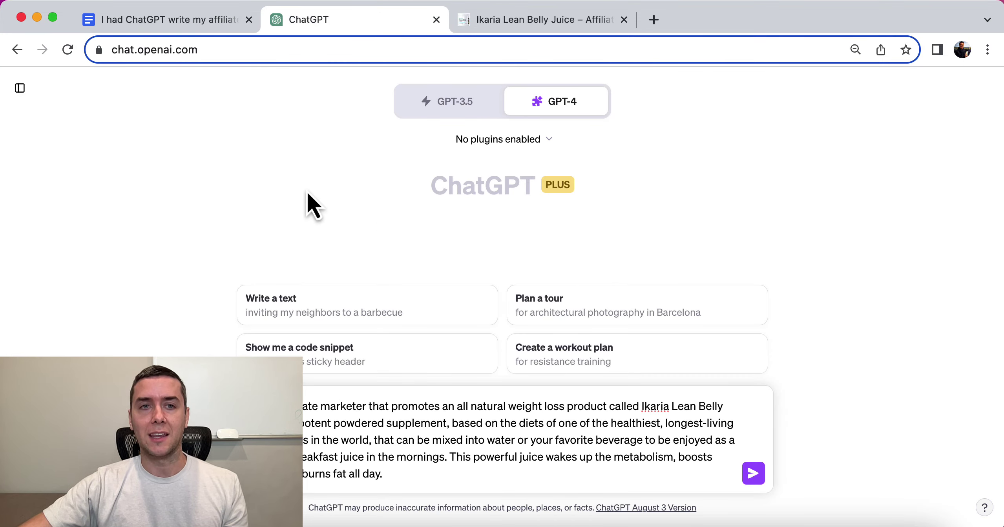
left_click(219, 24)
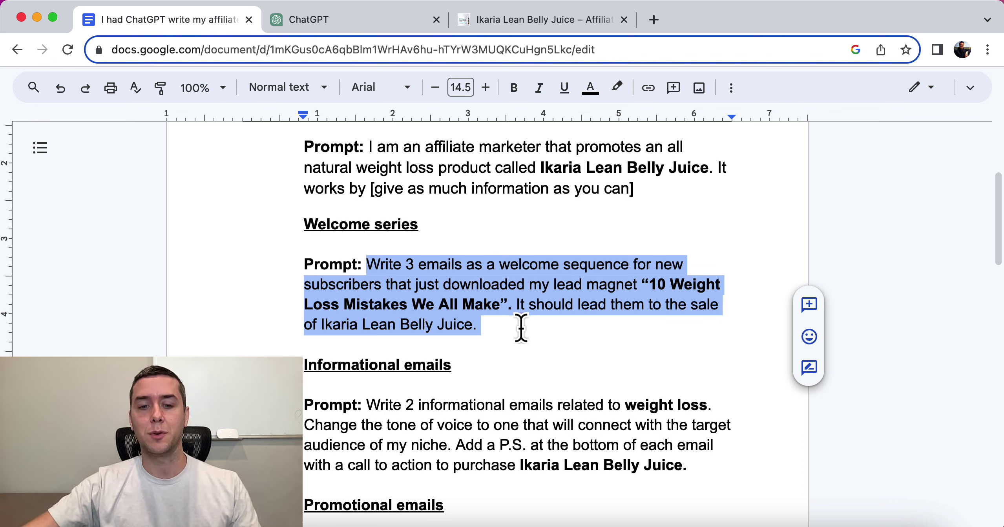
left_click(306, 21)
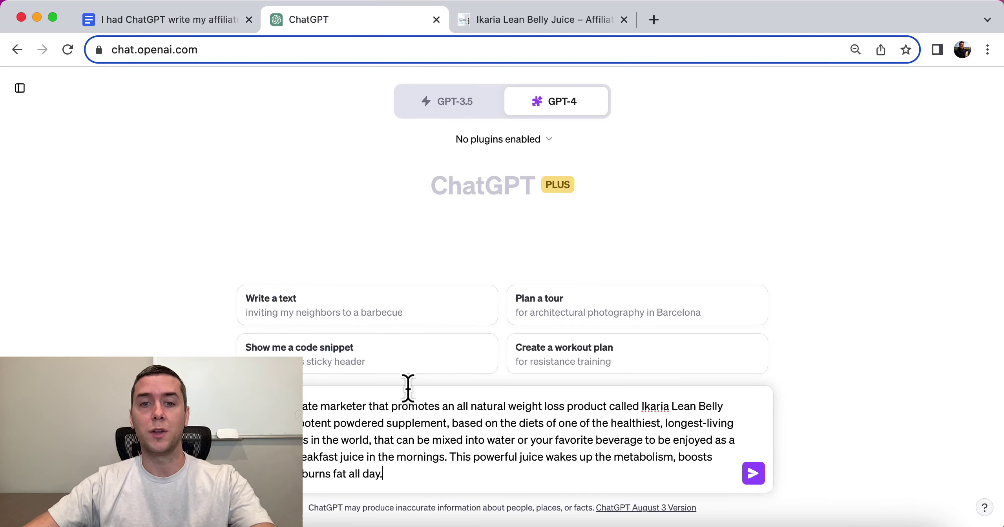
key("super+v")
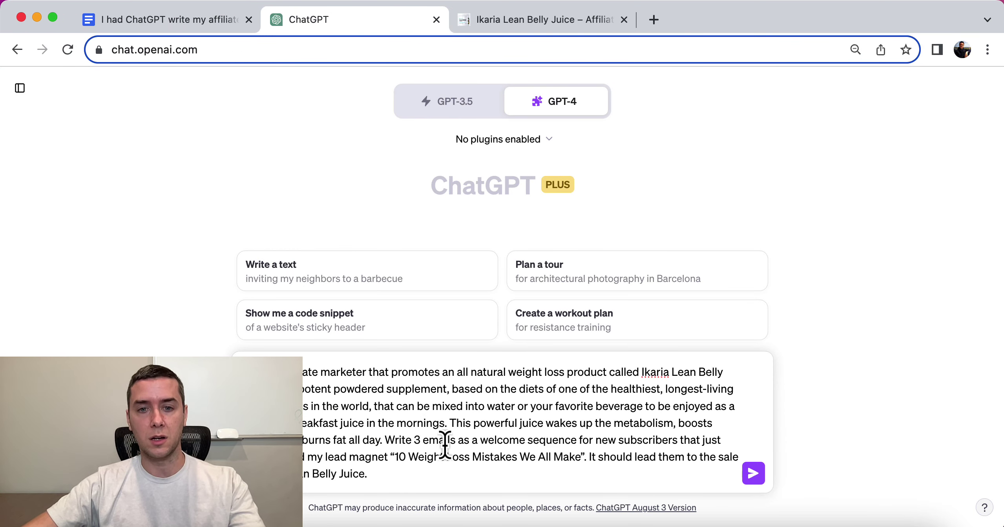
left_click(169, 20)
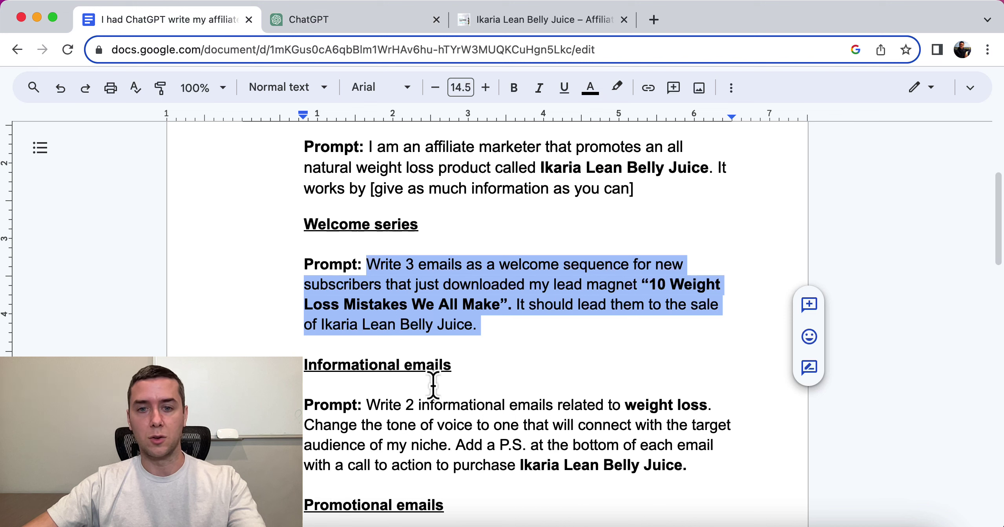
left_click(404, 31)
key("super+v")
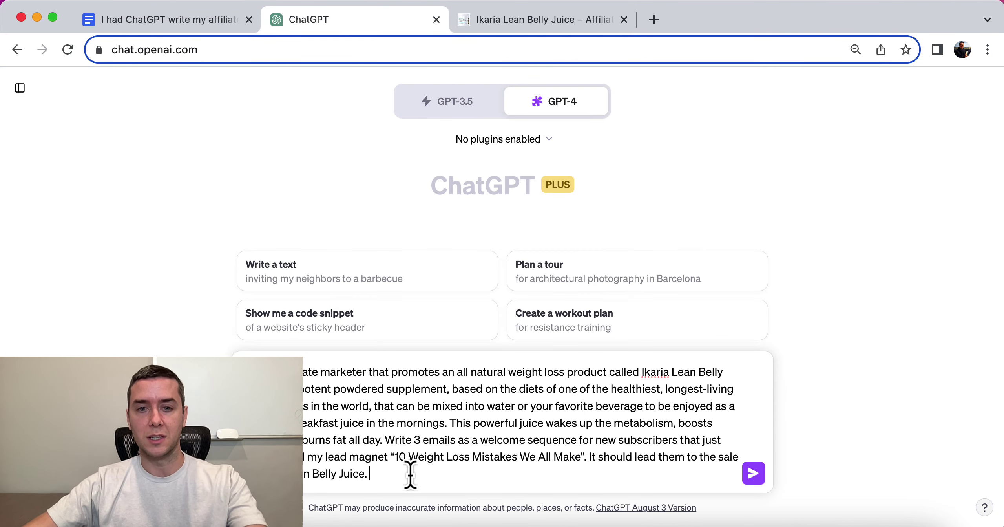
key("Return")
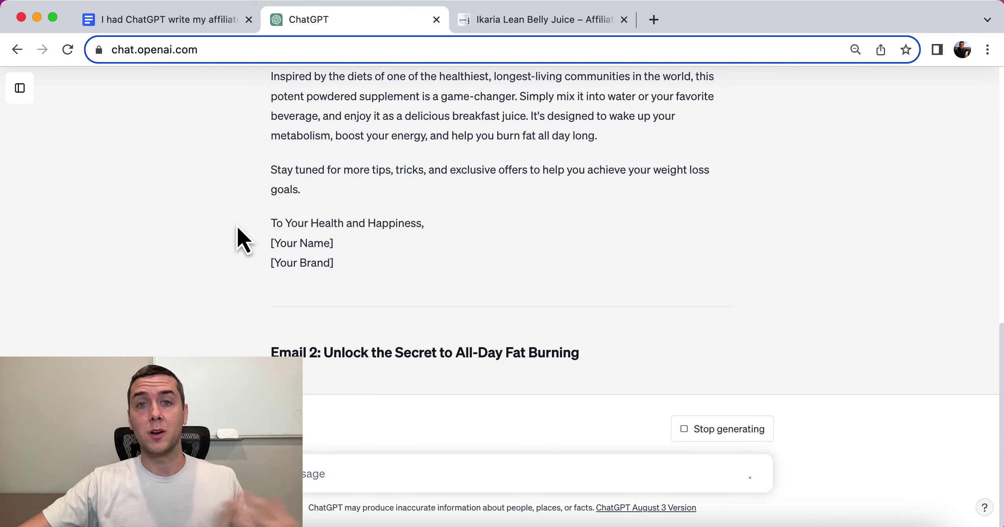
Step: Review Email 1 of the generated welcome sequence, from its subject line through the product introduction to the sign-off
scroll(238, 226, "up", 10)
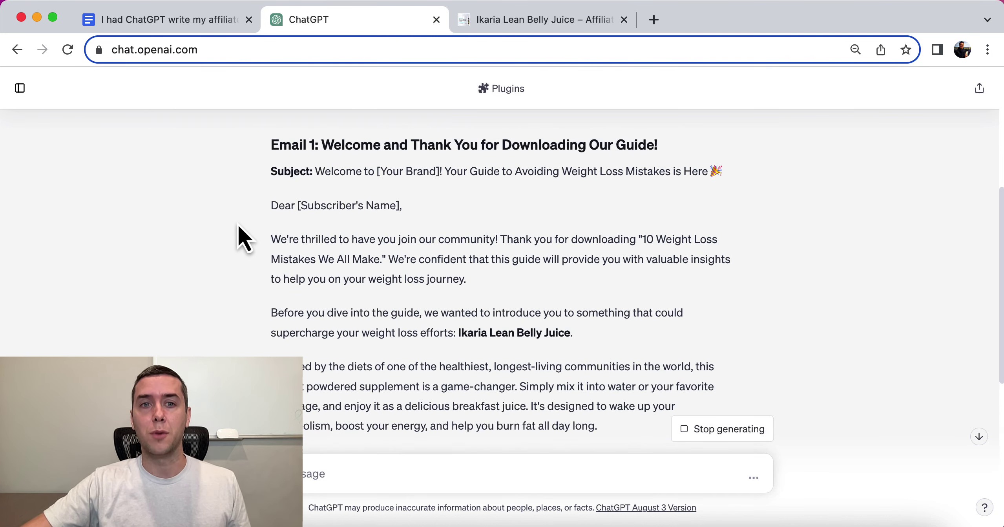
triple_click(296, 175)
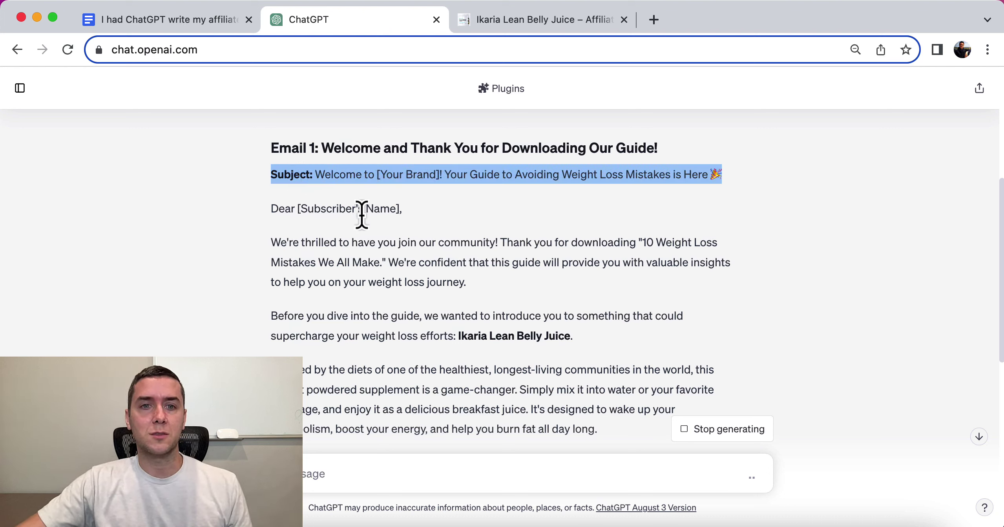
triple_click(276, 251)
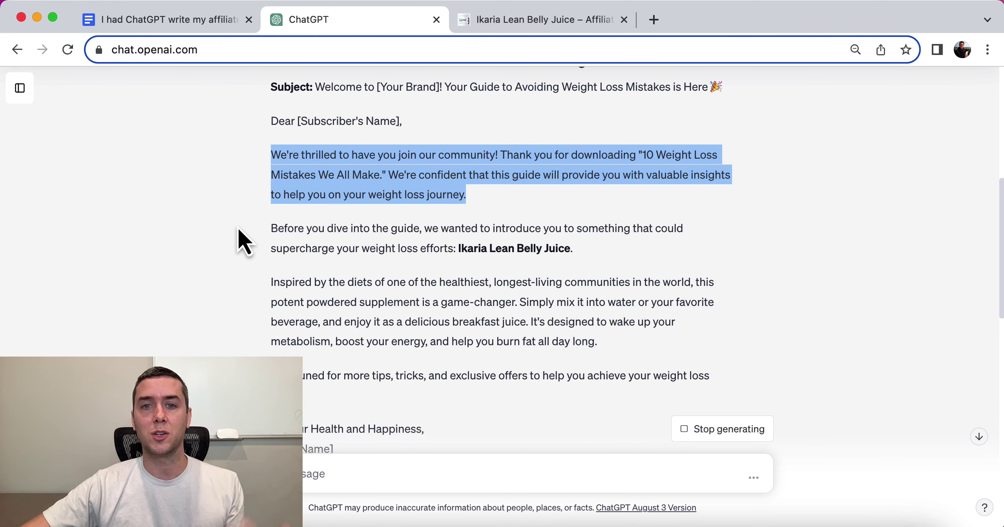
triple_click(286, 231)
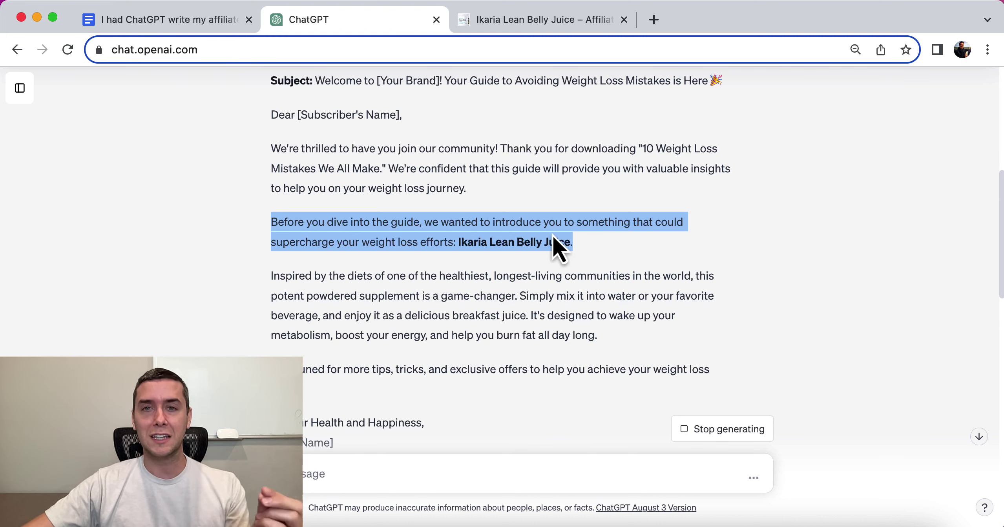
left_click_drag(582, 257, 459, 244)
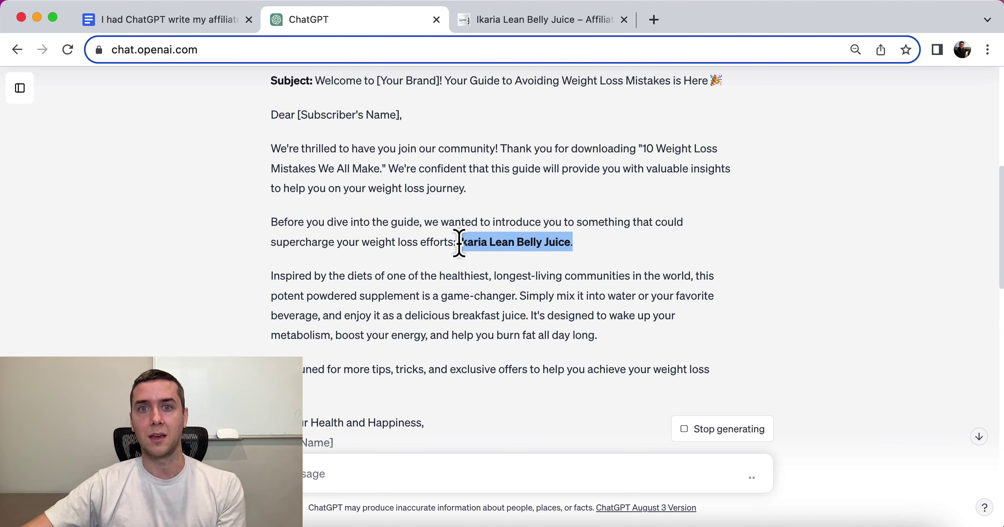
left_click_drag(459, 243, 453, 248)
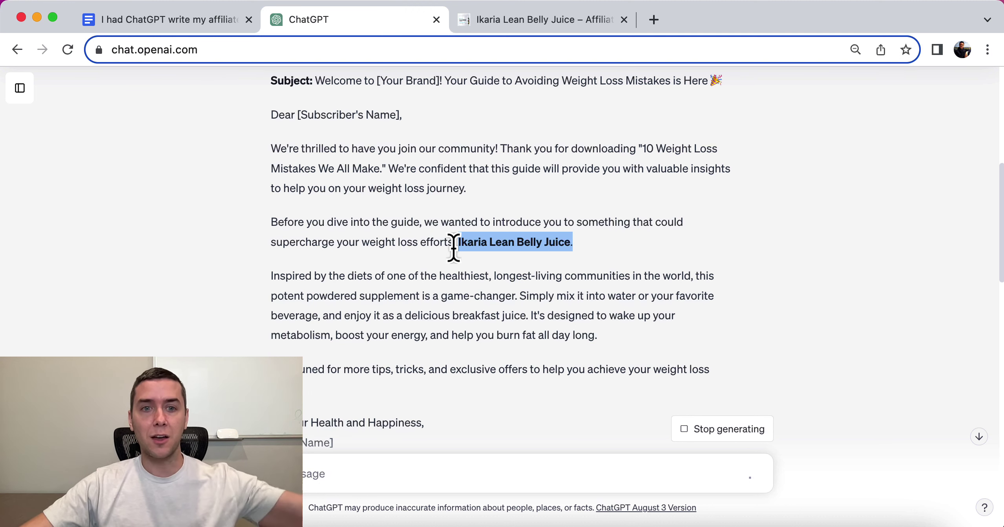
triple_click(282, 257)
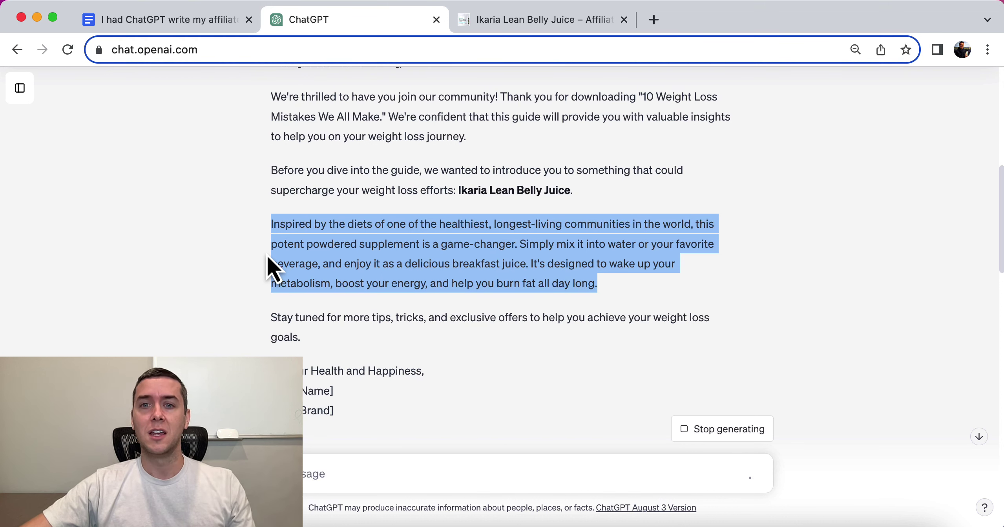
scroll(267, 254, "down", 3)
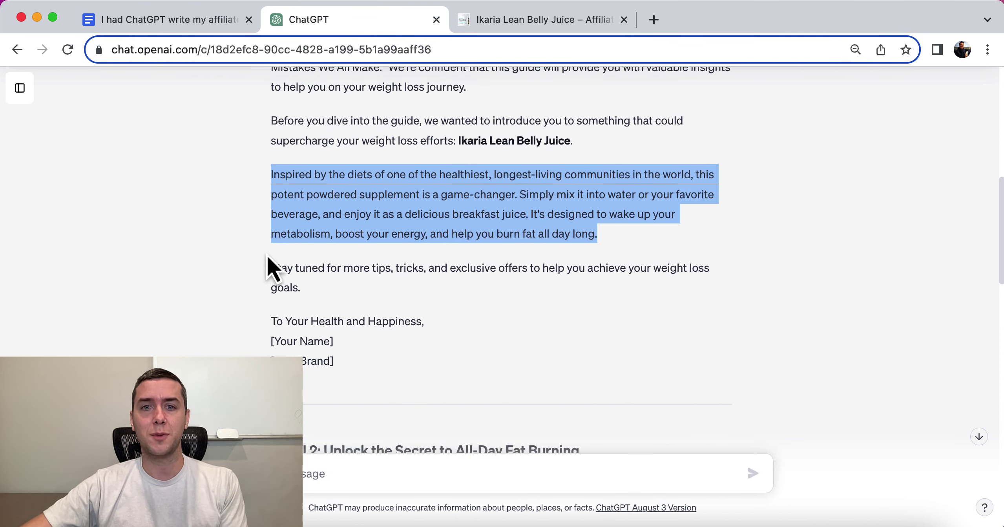
scroll(267, 254, "down", 5)
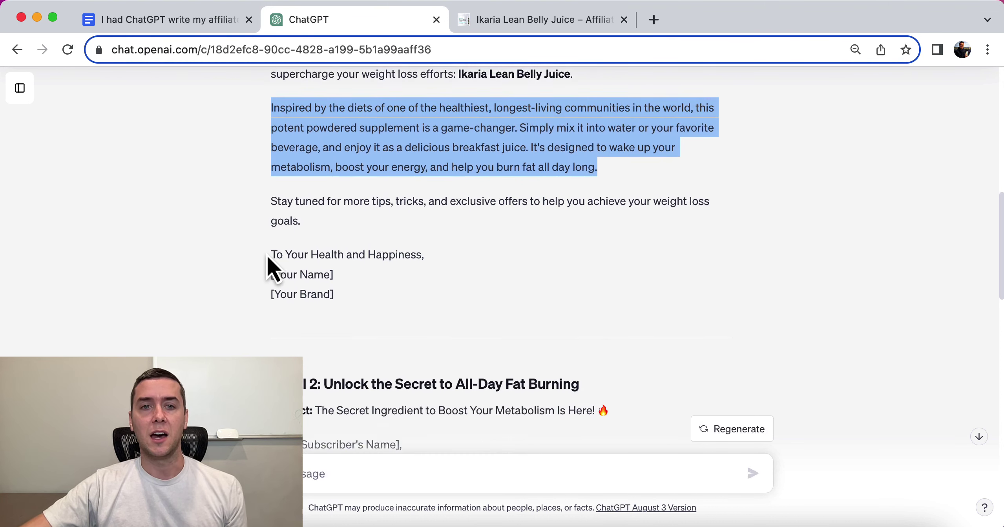
Step: Examine Email 2's subject line, opening paragraph, benefit bullets and closing call to action
double_click(323, 297)
triple_click(324, 297)
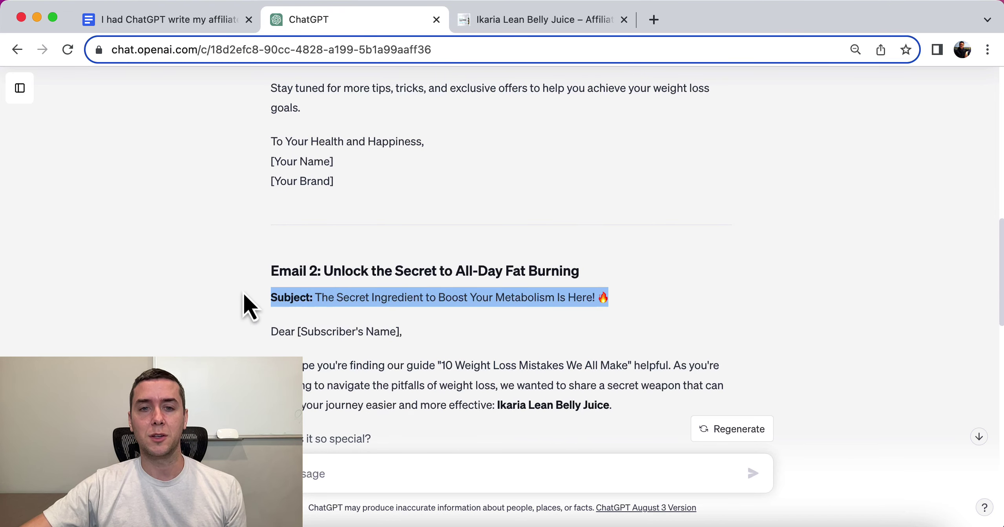
scroll(243, 294, "down", 2)
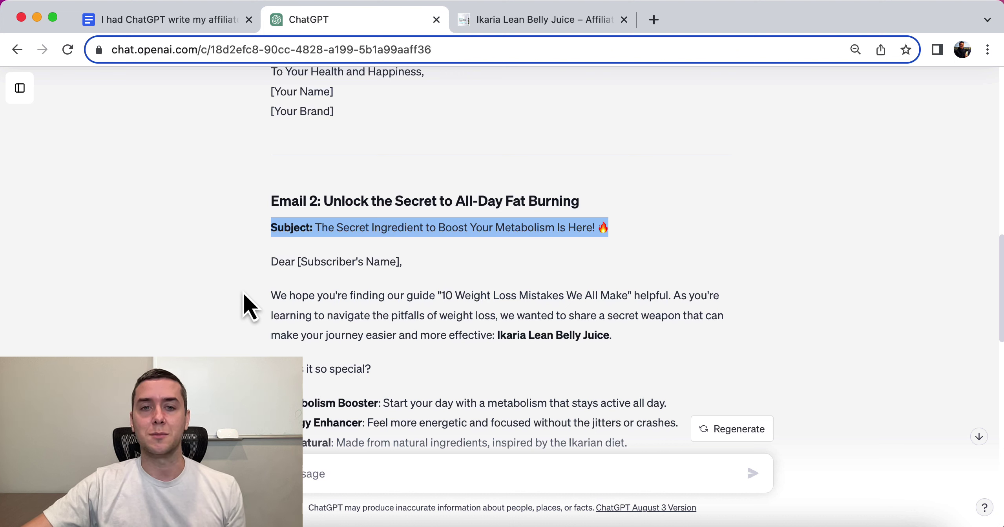
scroll(243, 291, "down", 1)
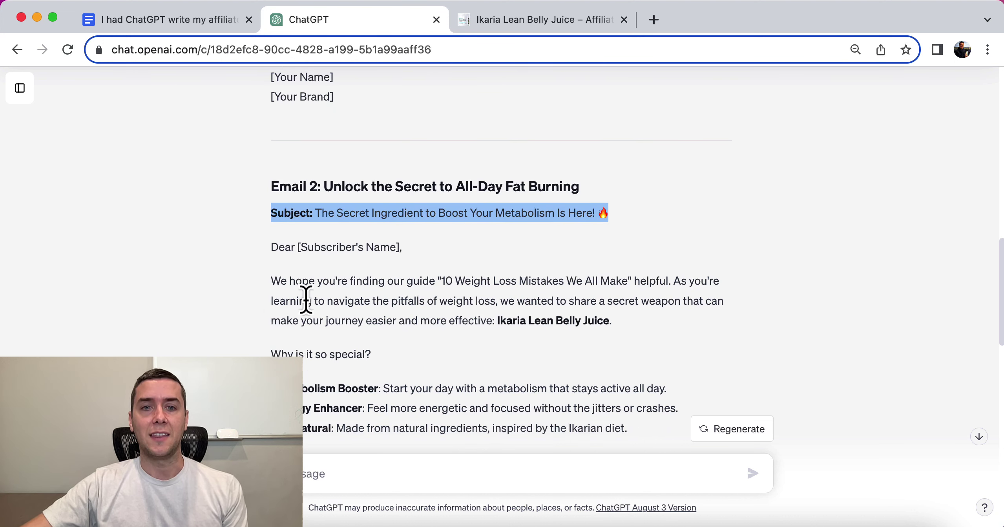
triple_click(303, 281)
scroll(260, 290, "down", 1)
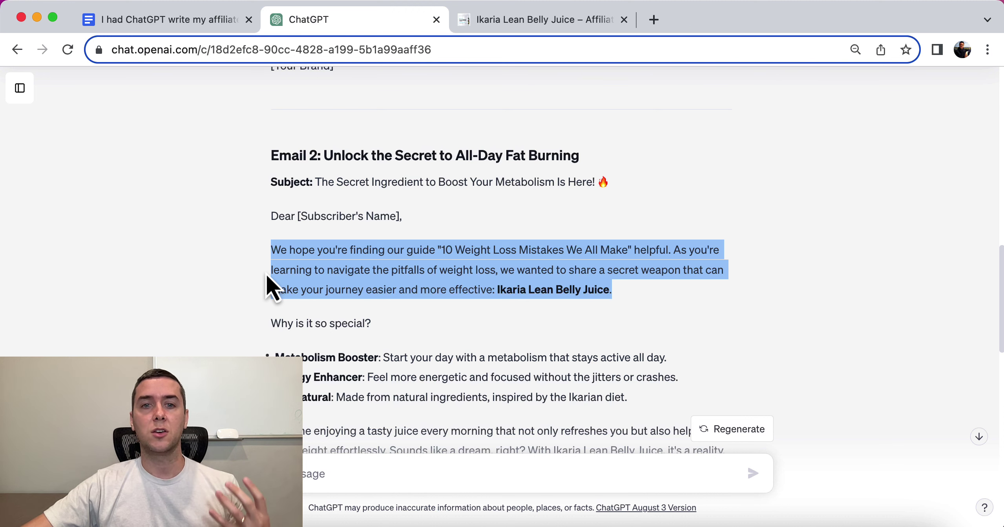
scroll(266, 273, "down", 2)
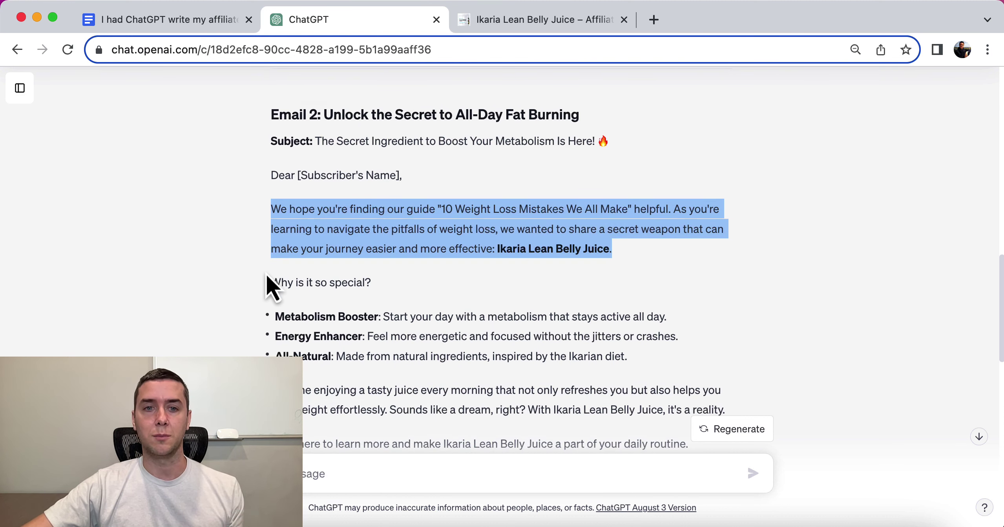
left_click_drag(262, 253, 274, 282)
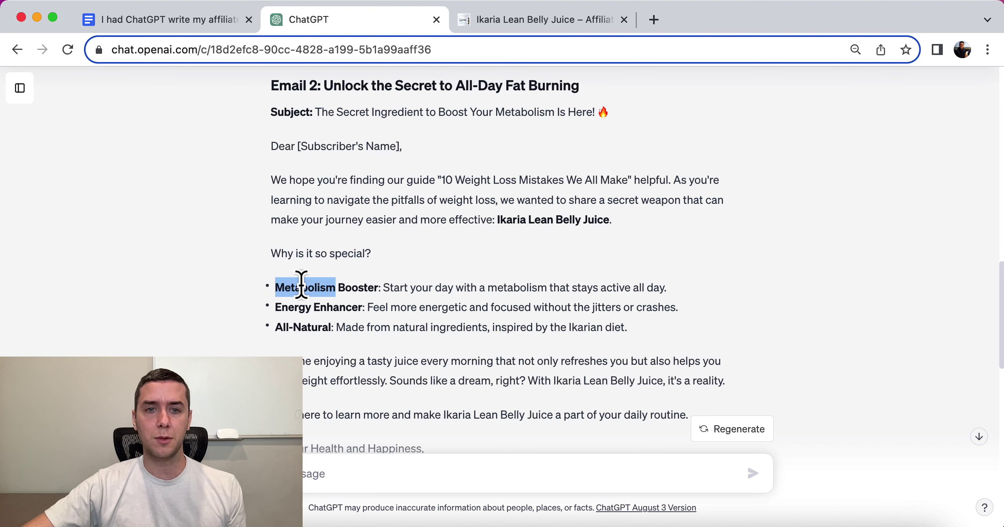
triple_click(301, 284)
triple_click(300, 308)
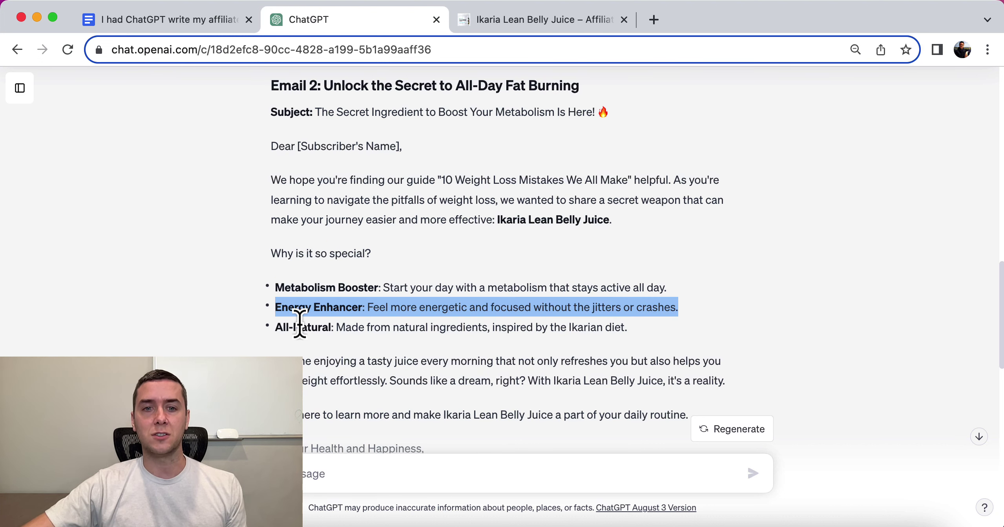
scroll(300, 324, "down", 1)
scroll(299, 324, "down", 2)
triple_click(314, 338)
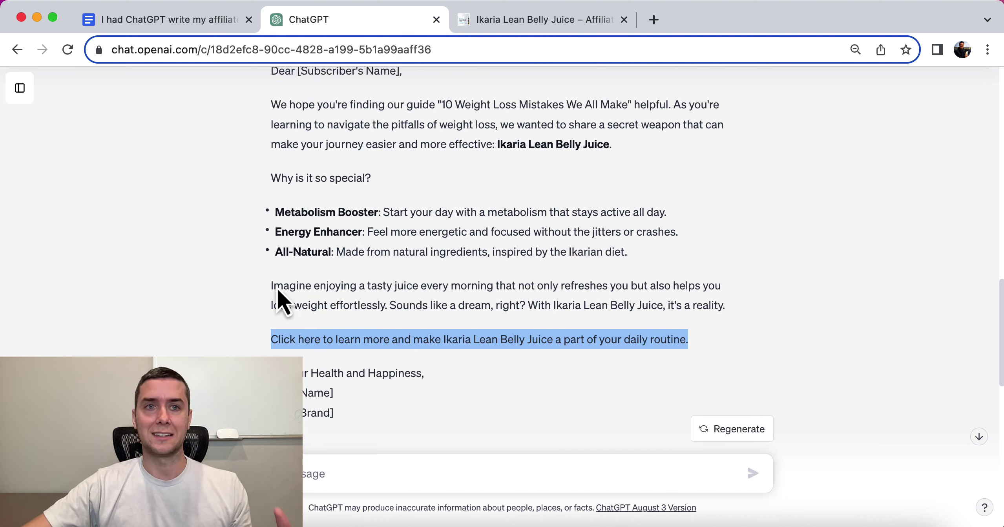
Step: Review Email 3 of the welcome sequence, including its subject line, exclusive discount offer and closing call to action
scroll(201, 151, "down", 8)
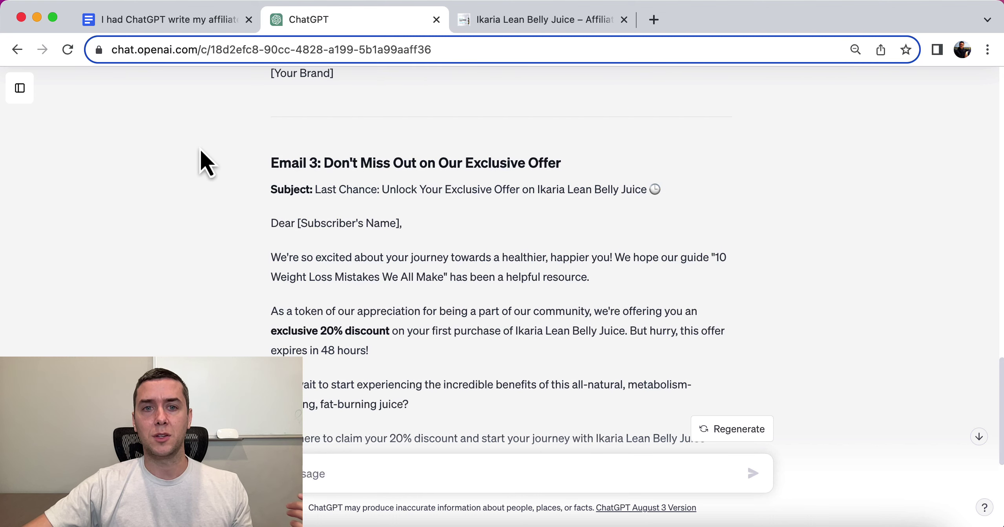
triple_click(319, 191)
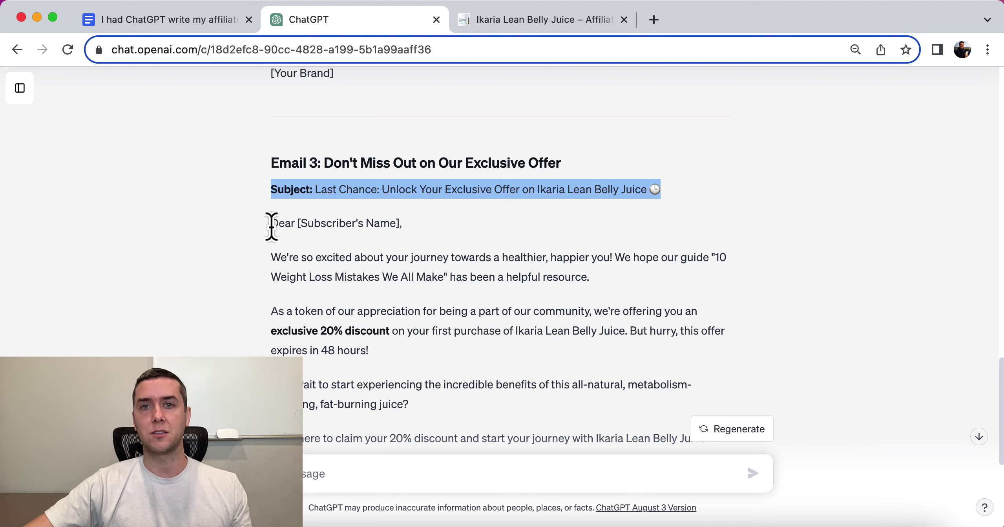
scroll(272, 226, "down", 3)
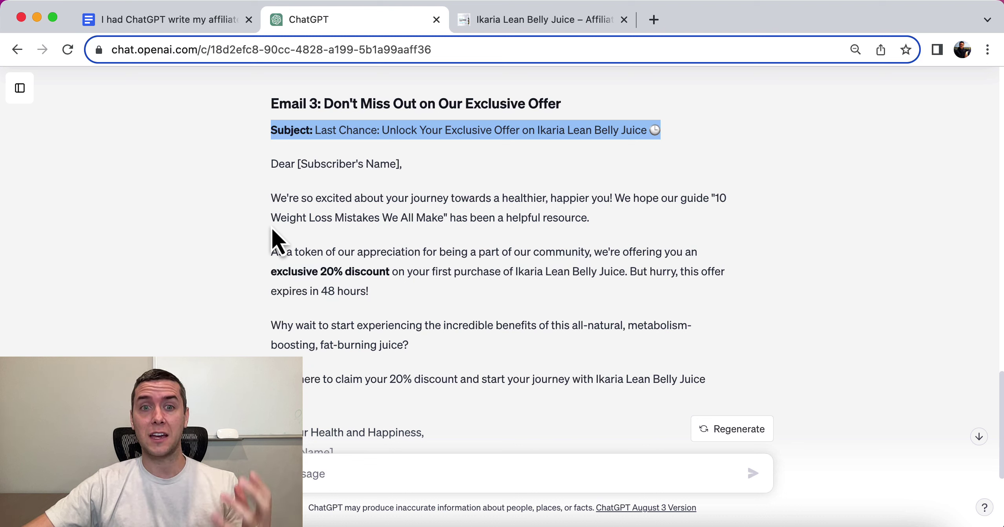
left_click_drag(270, 272, 389, 274)
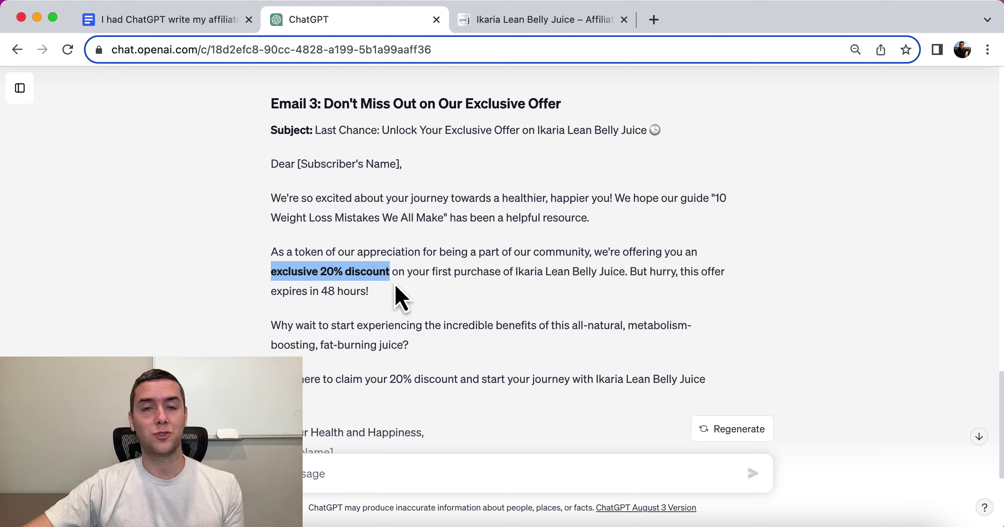
scroll(395, 286, "down", 2)
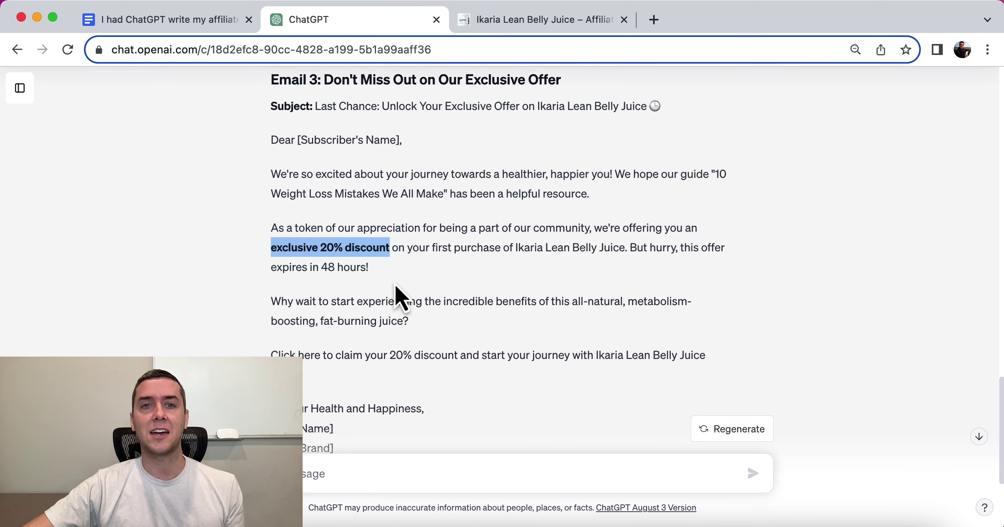
scroll(396, 286, "down", 8)
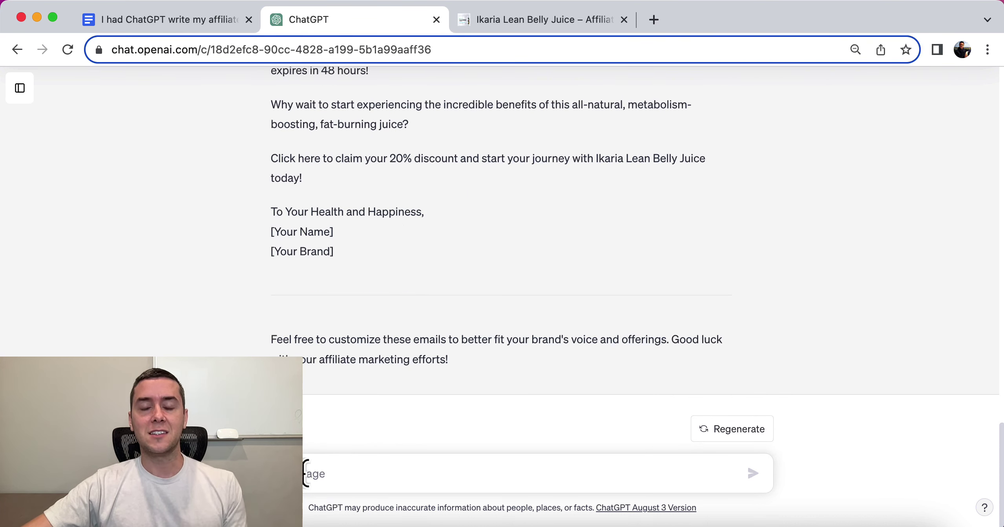
Step: Copy the document's prompt for 2 informational weight loss emails with a P.S. promoting Ikaria Lean Belly Juice and send it to ChatGPT
left_click(163, 20)
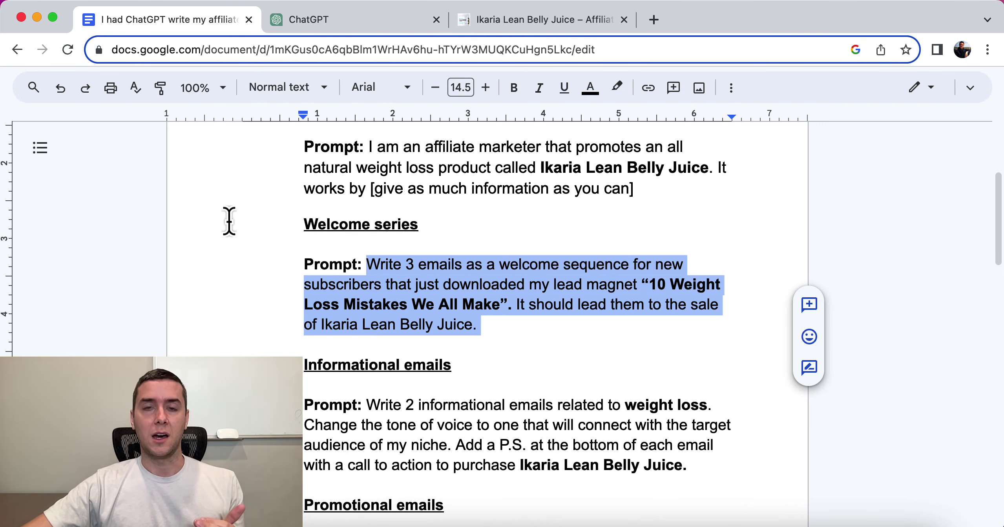
scroll(229, 220, "down", 2)
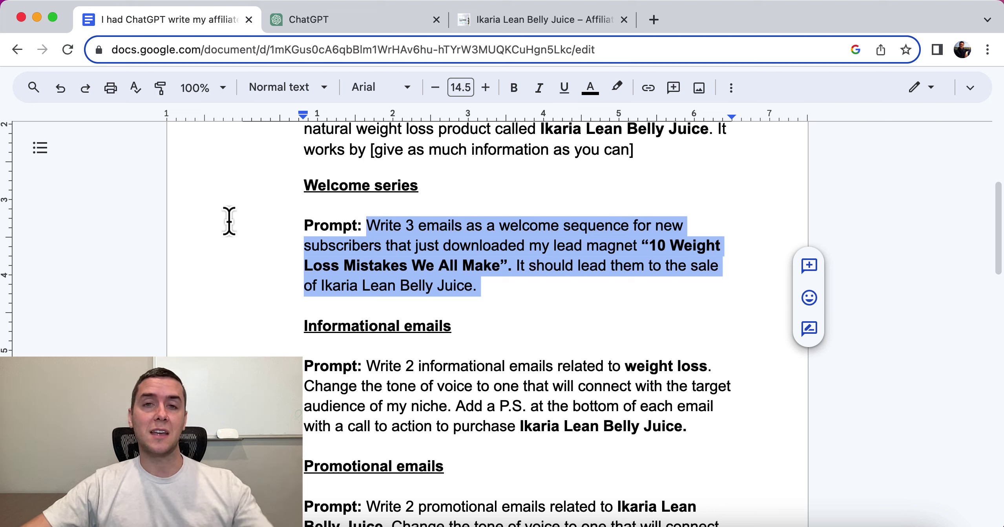
left_click_drag(367, 366, 693, 430)
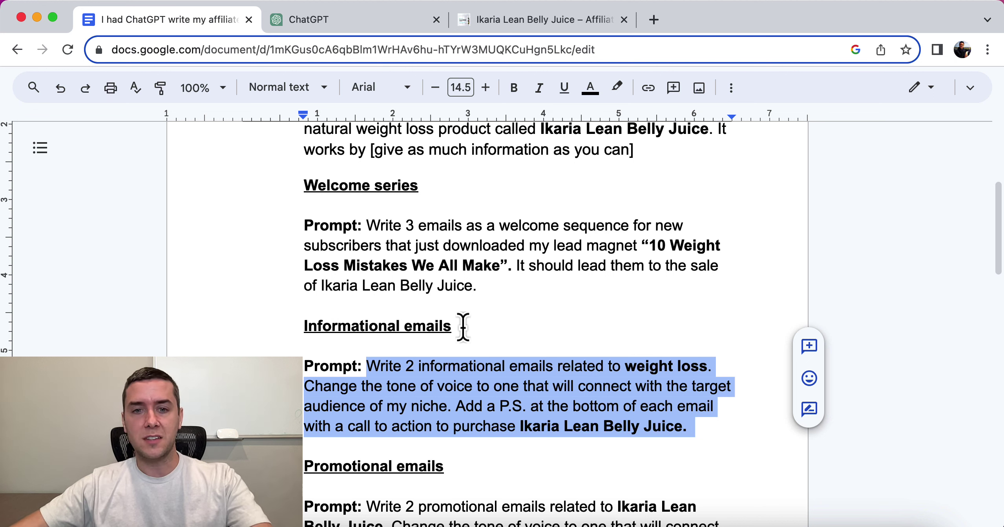
left_click(374, 20)
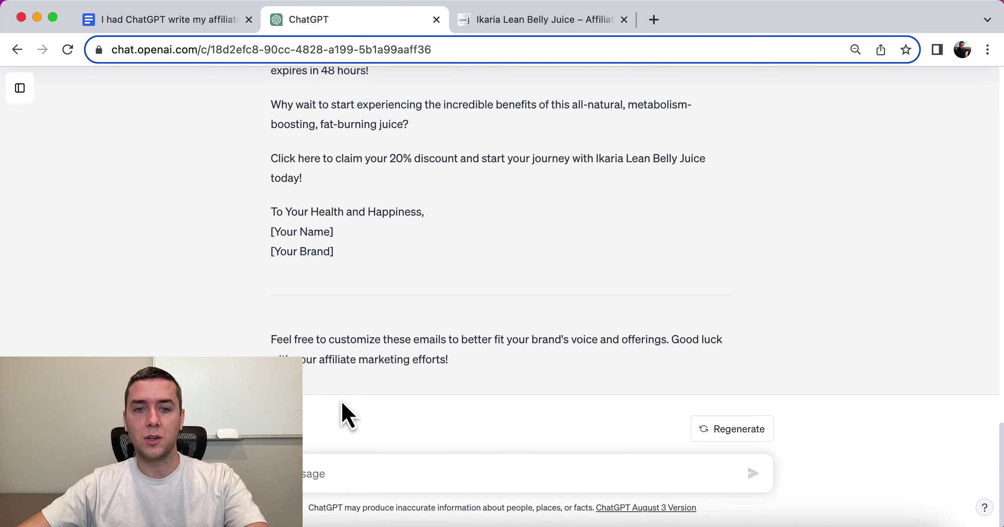
key("super+v")
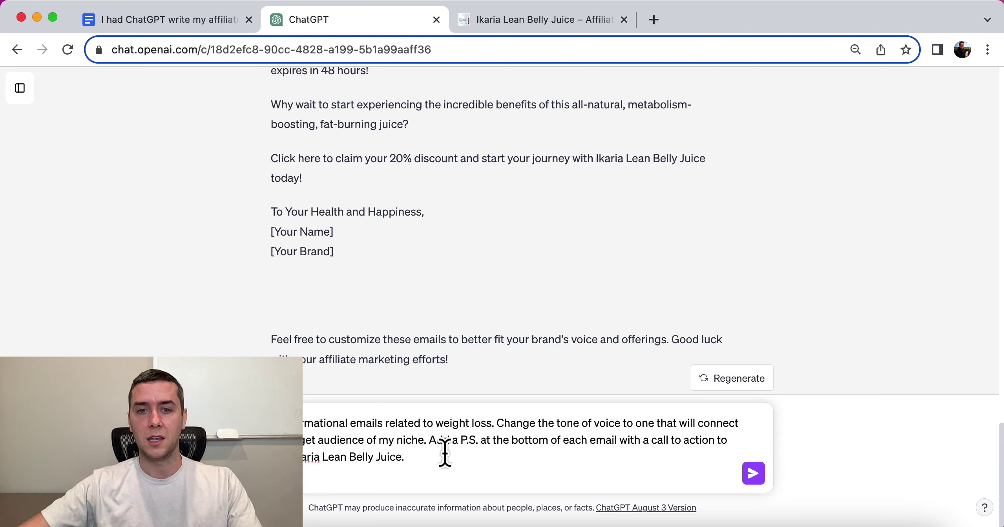
left_click_drag(436, 440, 458, 467)
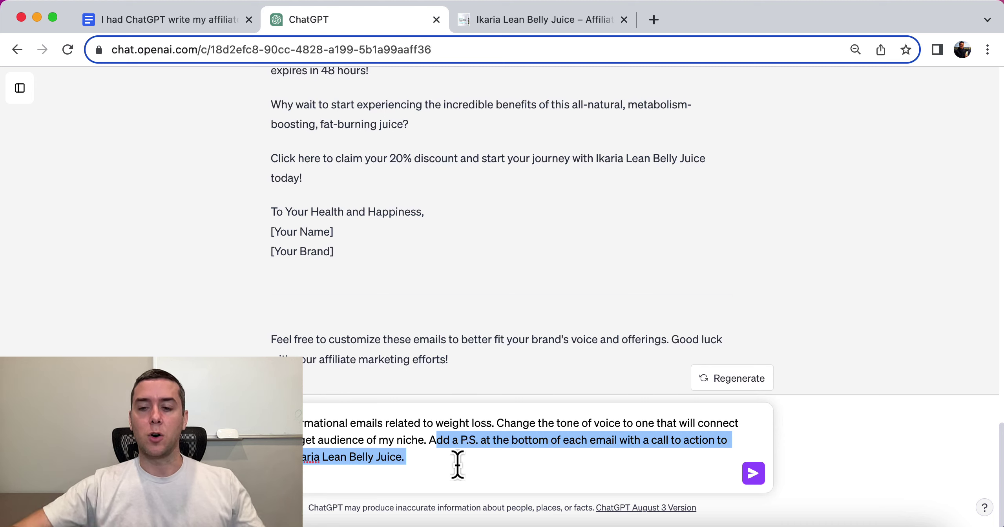
key("Return")
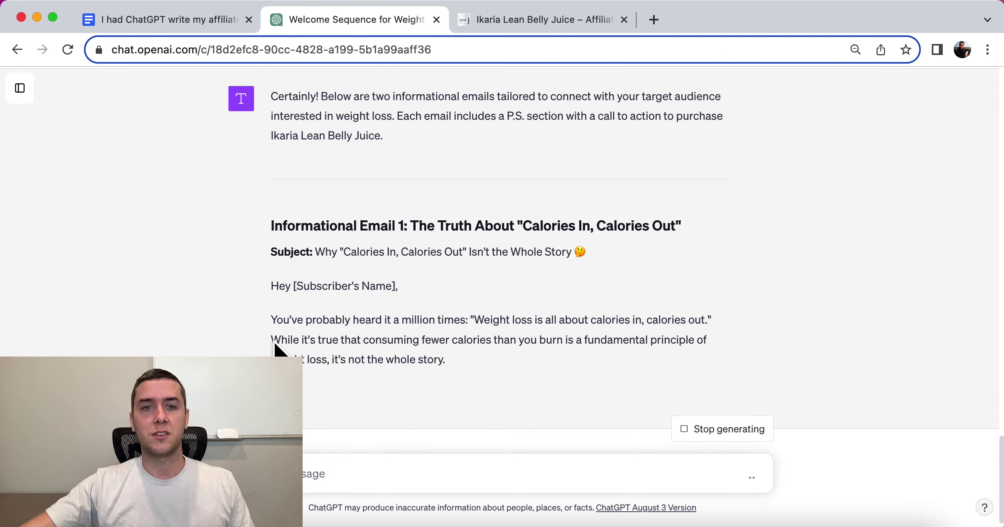
Step: Review Informational Email 1, from its subject line and opening through the numbered tips and closing reminder to the P.S
triple_click(346, 214)
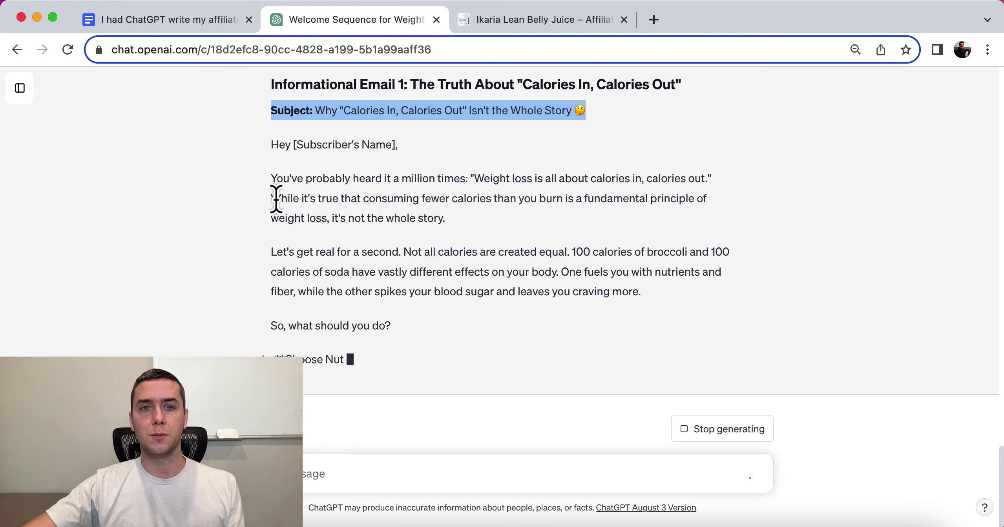
triple_click(306, 178)
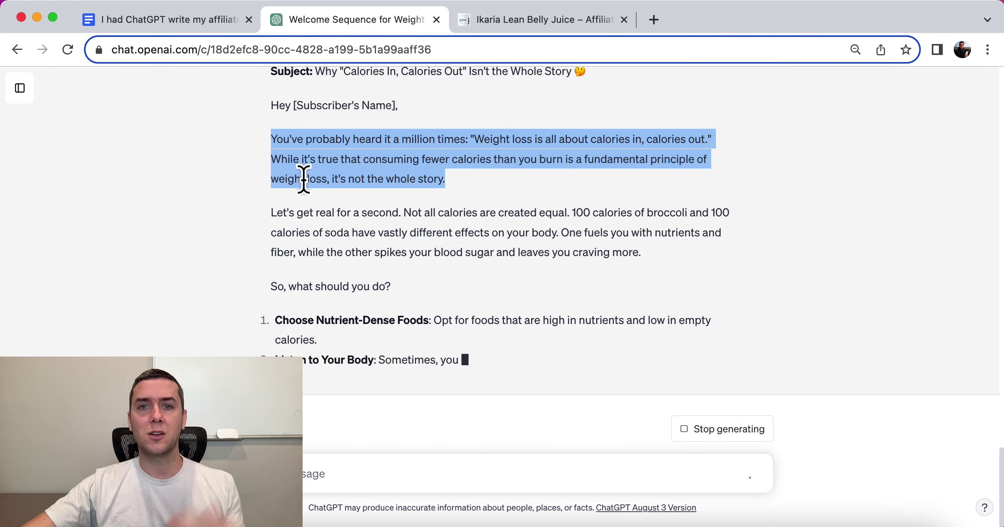
scroll(303, 175, "up", 1)
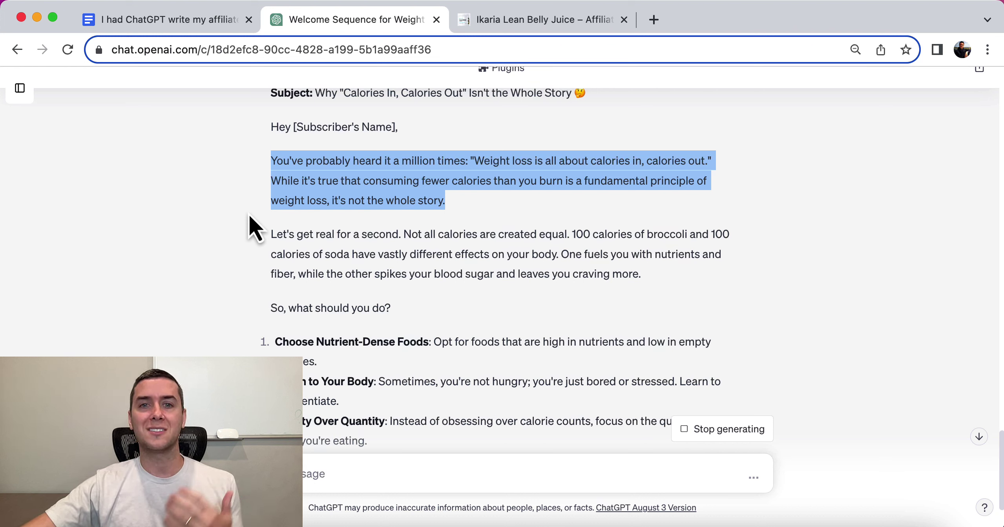
triple_click(334, 299)
scroll(335, 299, "down", 5)
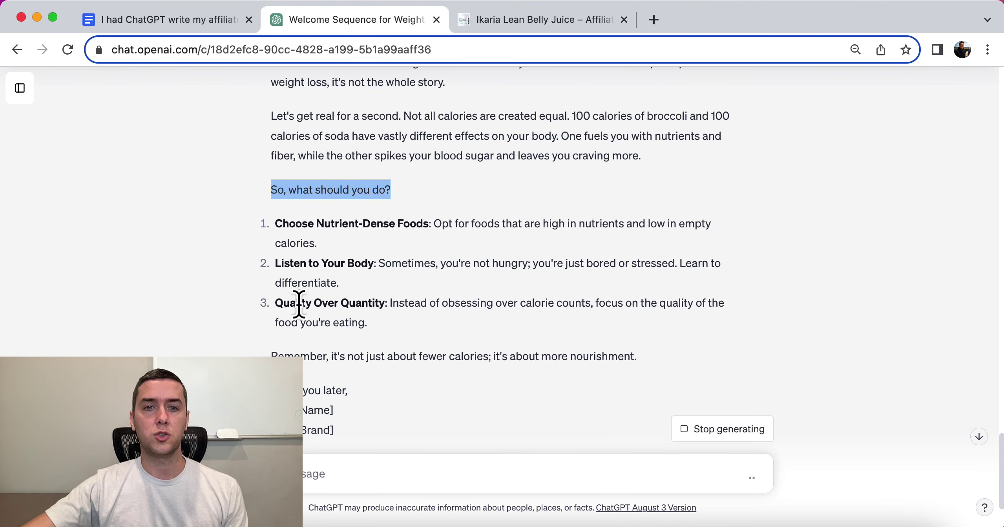
scroll(299, 303, "down", 3)
triple_click(305, 308)
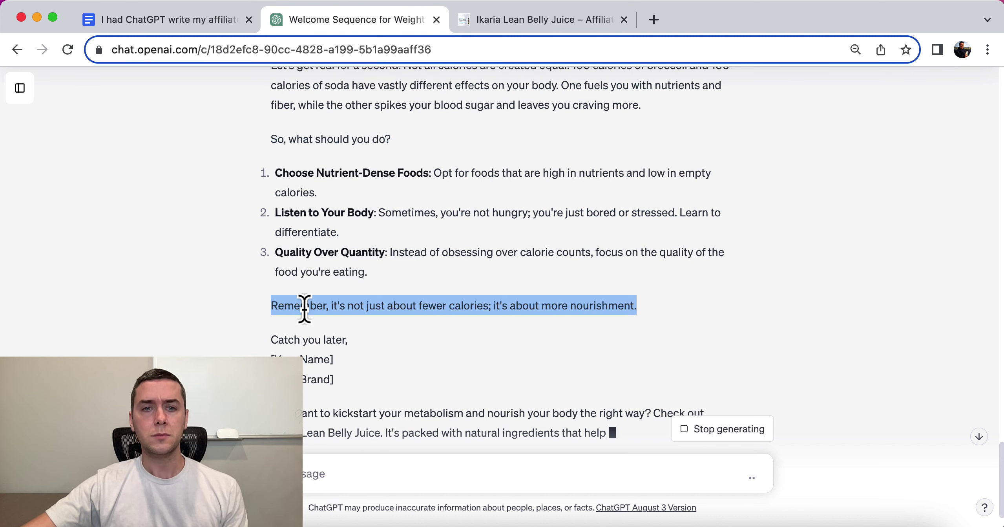
scroll(305, 308, "down", 3)
triple_click(316, 339)
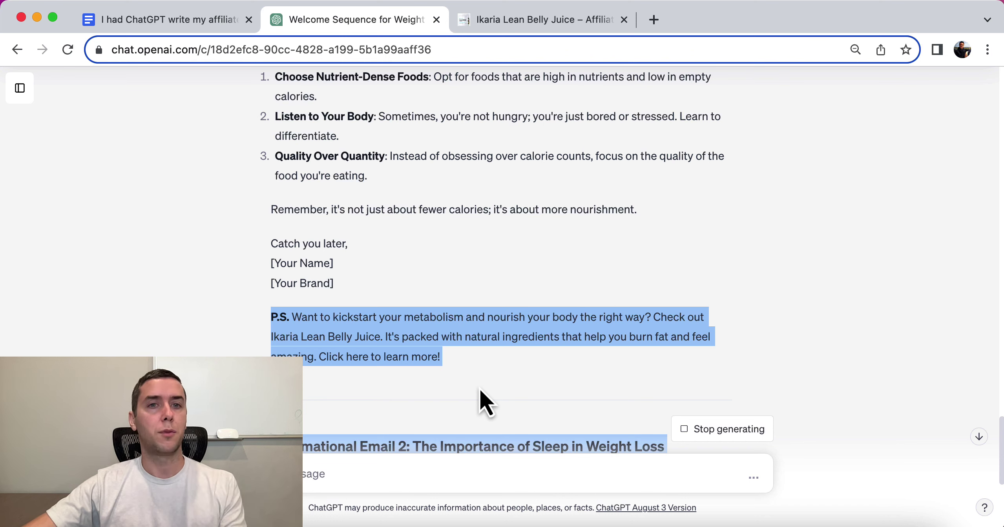
scroll(480, 387, "up", 8)
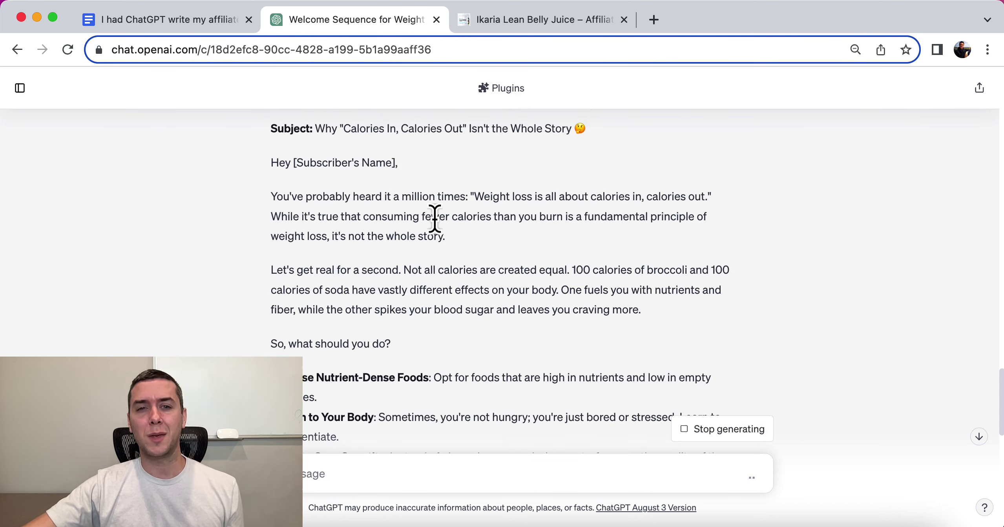
scroll(382, 314, "down", 4)
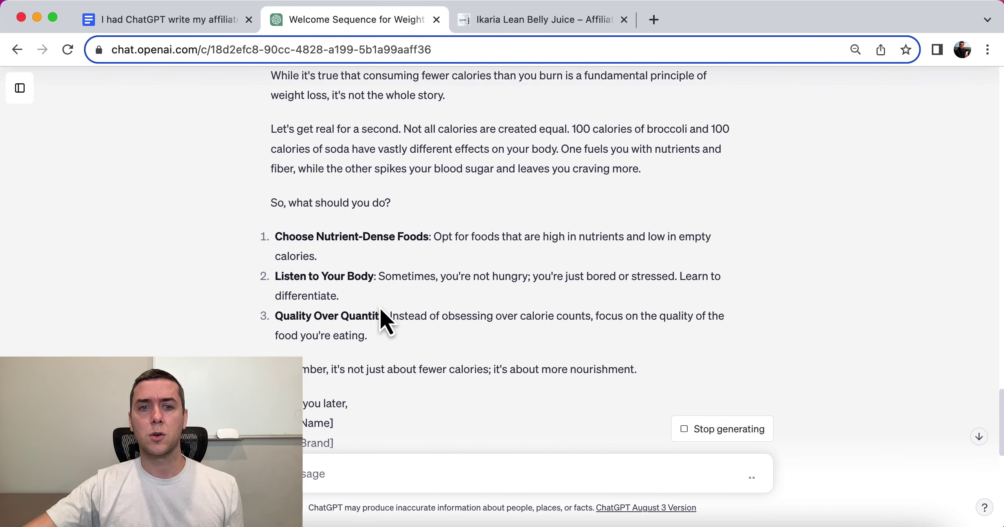
scroll(379, 309, "down", 3)
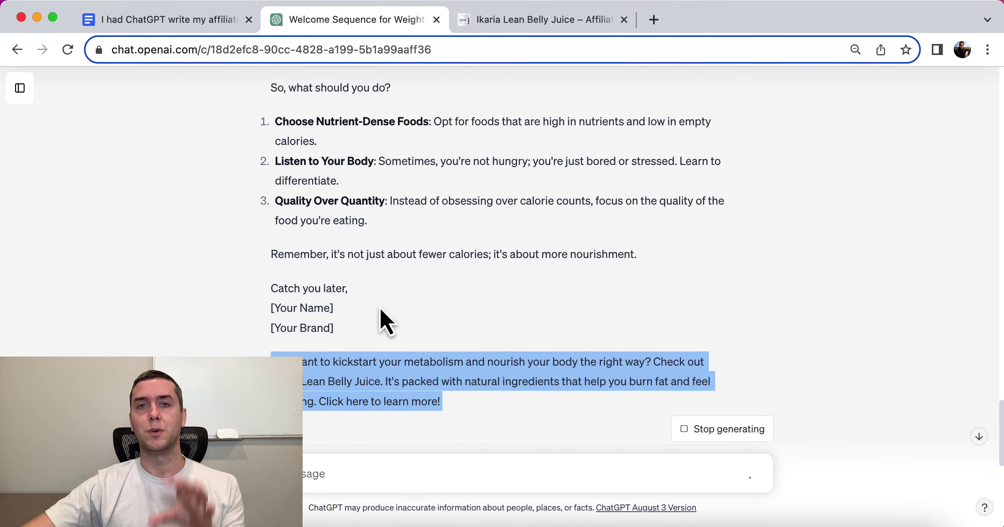
Step: Examine Informational Email 2's subject line, numbered points on sleep, suggested solution and P.S. call to action
scroll(380, 309, "down", 6)
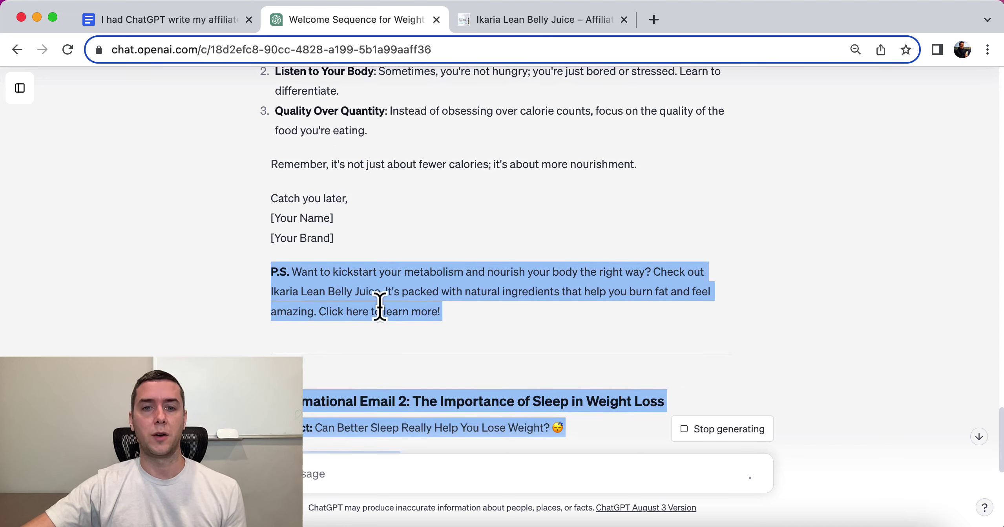
left_click(347, 290)
triple_click(348, 302)
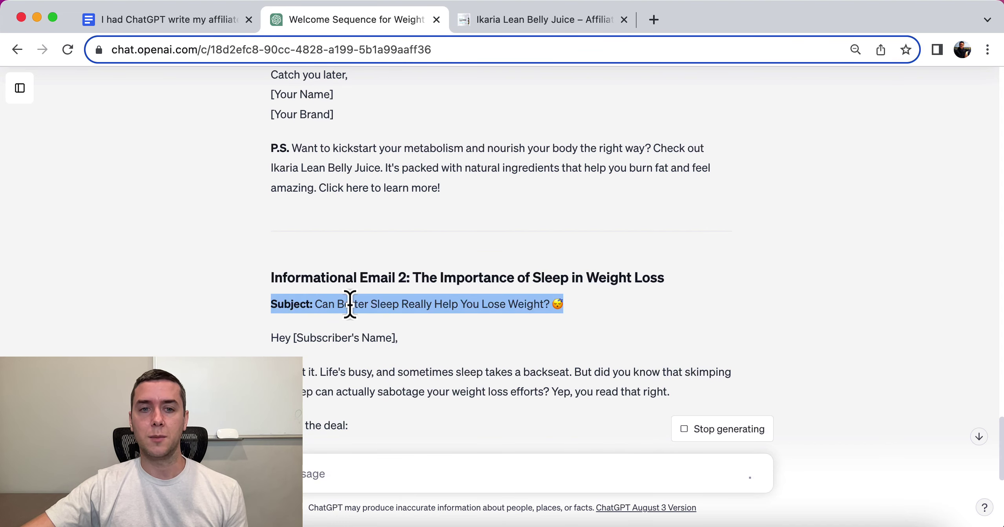
scroll(244, 305, "down", 1)
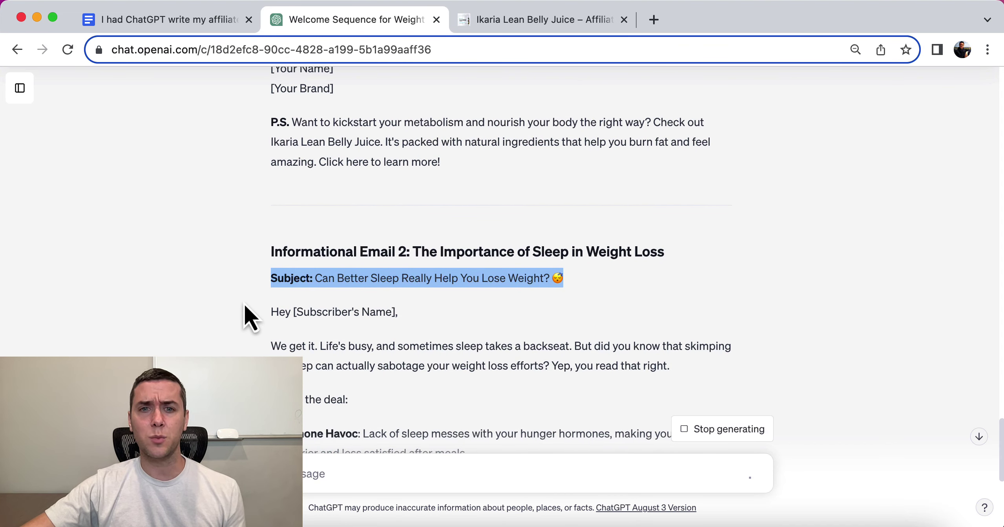
scroll(245, 307, "down", 1)
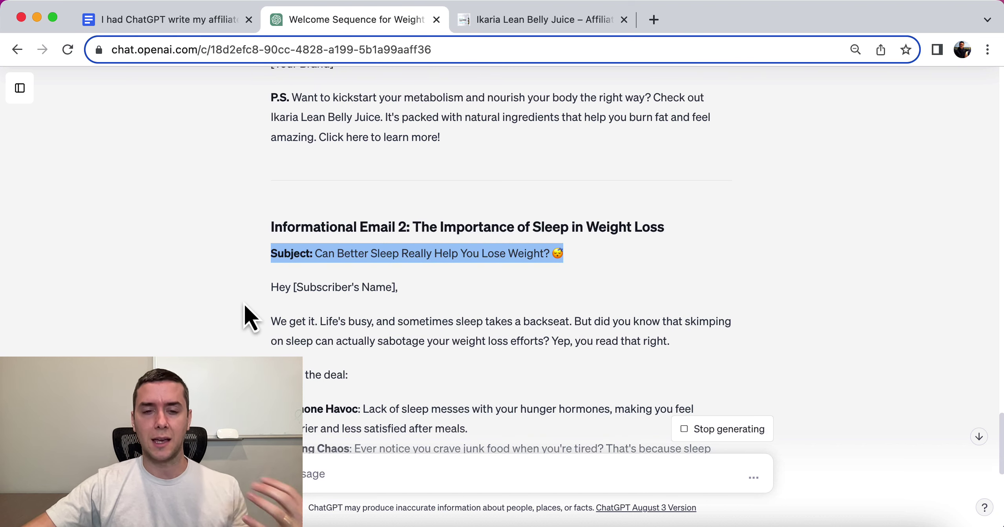
scroll(247, 314, "down", 3)
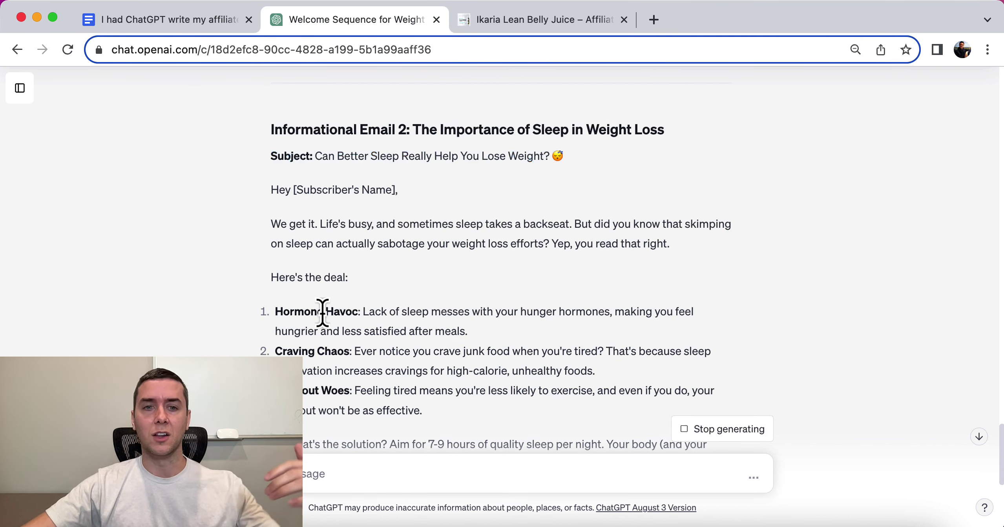
triple_click(310, 312)
scroll(319, 316, "down", 1)
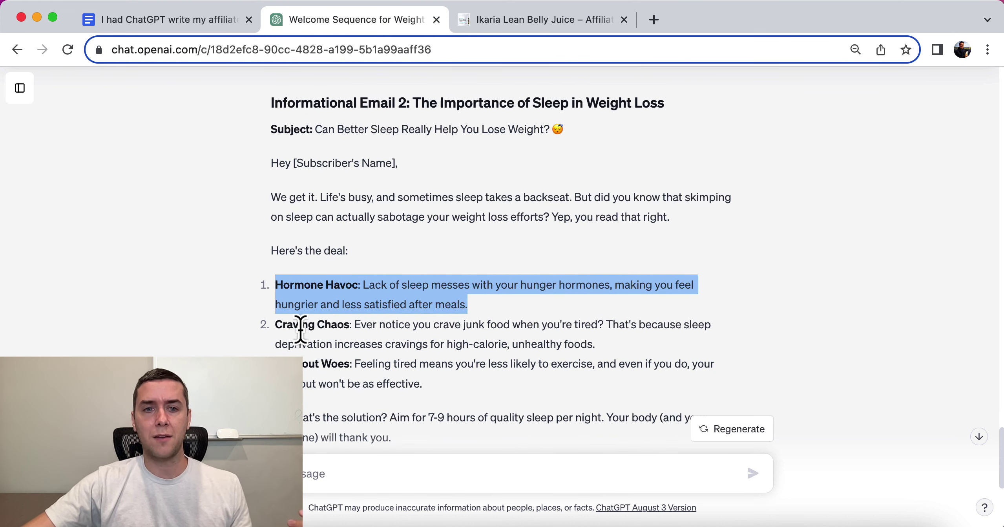
triple_click(307, 344)
triple_click(316, 365)
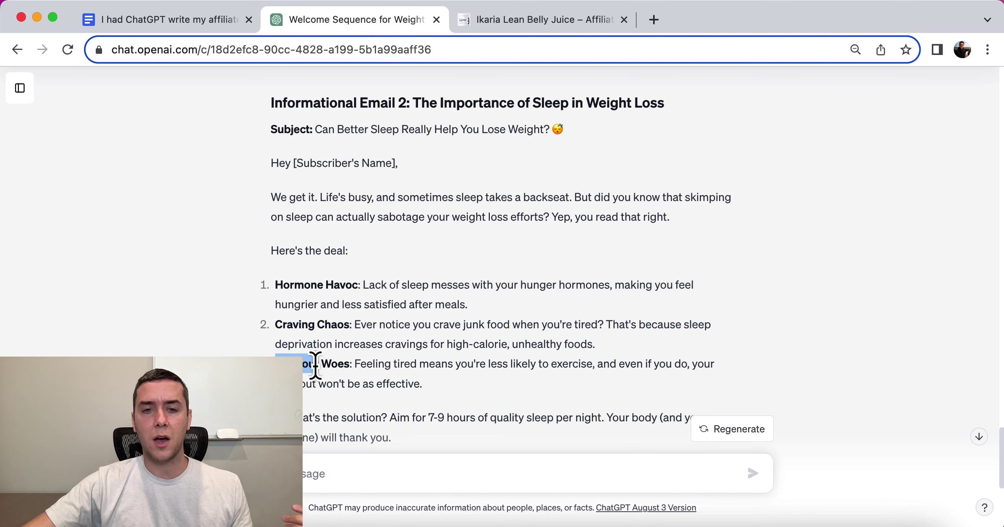
scroll(315, 355, "down", 3)
triple_click(316, 282)
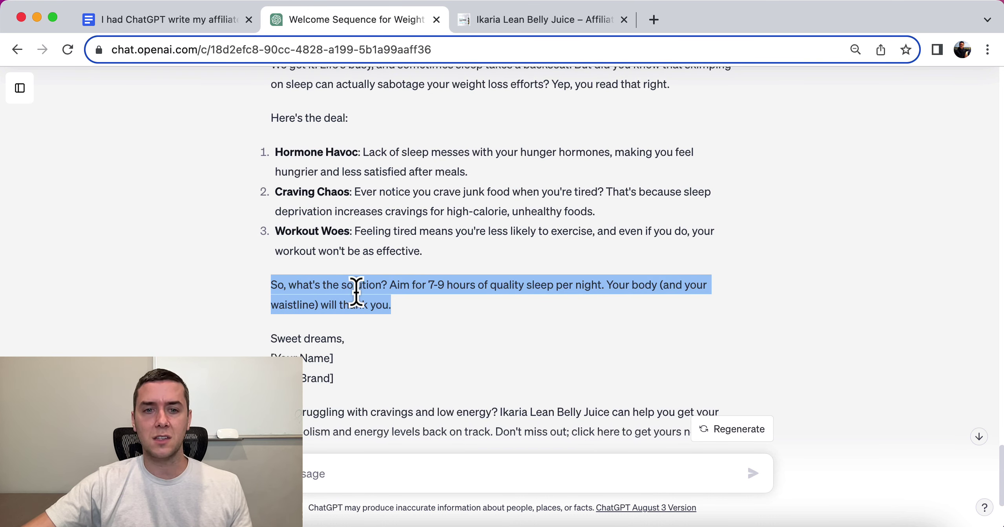
scroll(355, 294, "down", 3)
triple_click(355, 306)
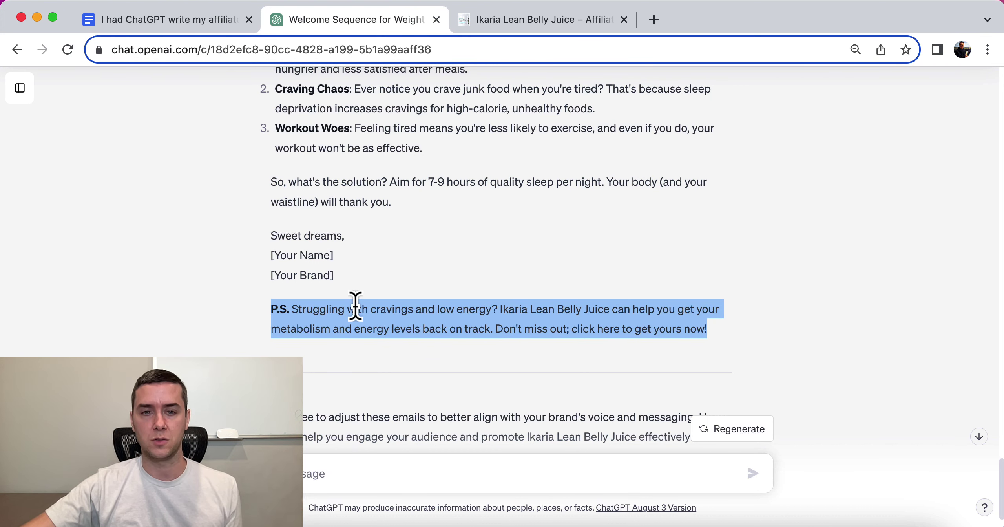
scroll(355, 307, "down", 2)
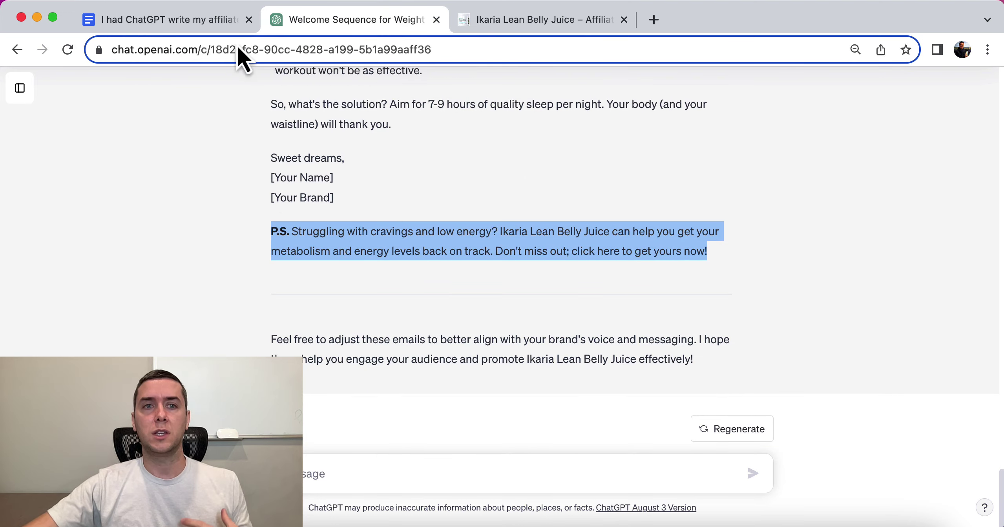
Step: Copy the document's prompt for 2 promotional Ikaria Lean Belly Juice emails with urgency and scarcity and send it to ChatGPT
left_click(207, 21)
scroll(370, 336, "down", 1)
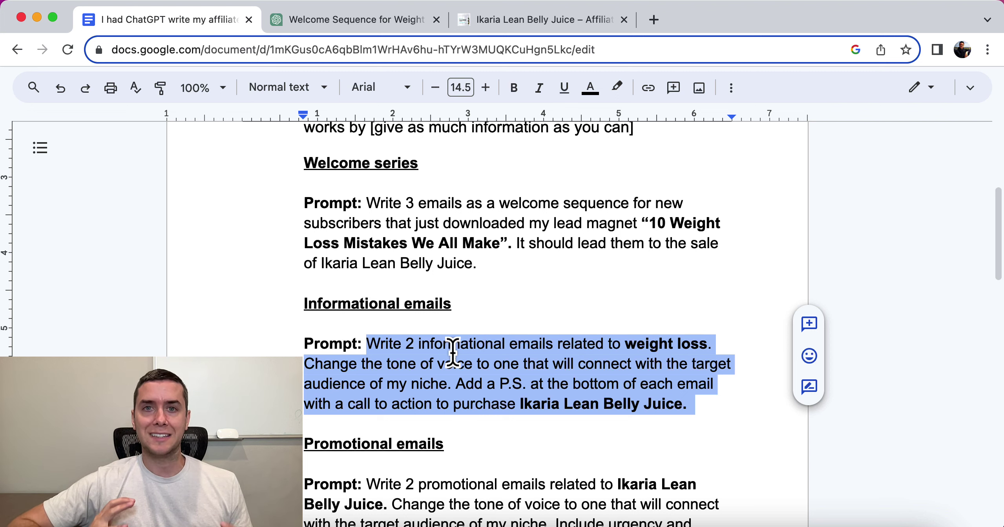
scroll(311, 239, "down", 2)
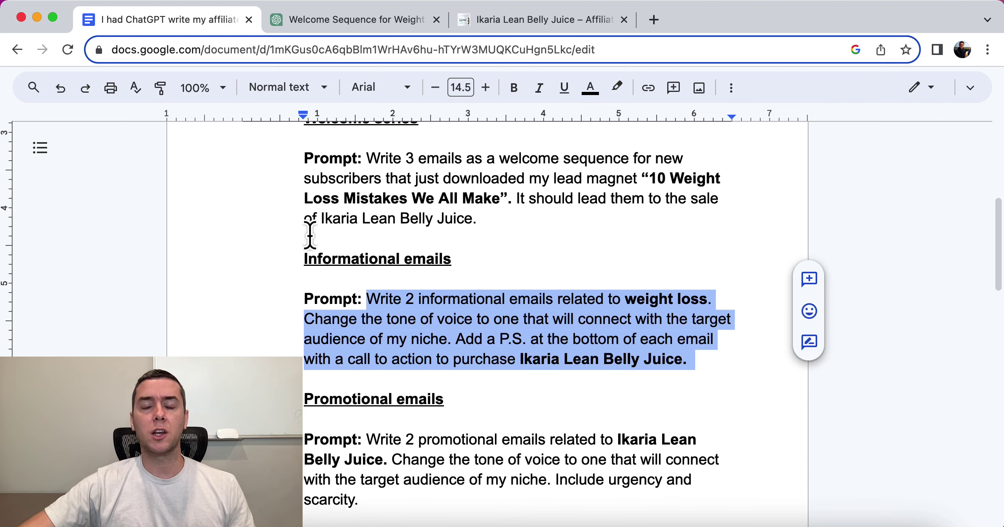
scroll(310, 236, "down", 2)
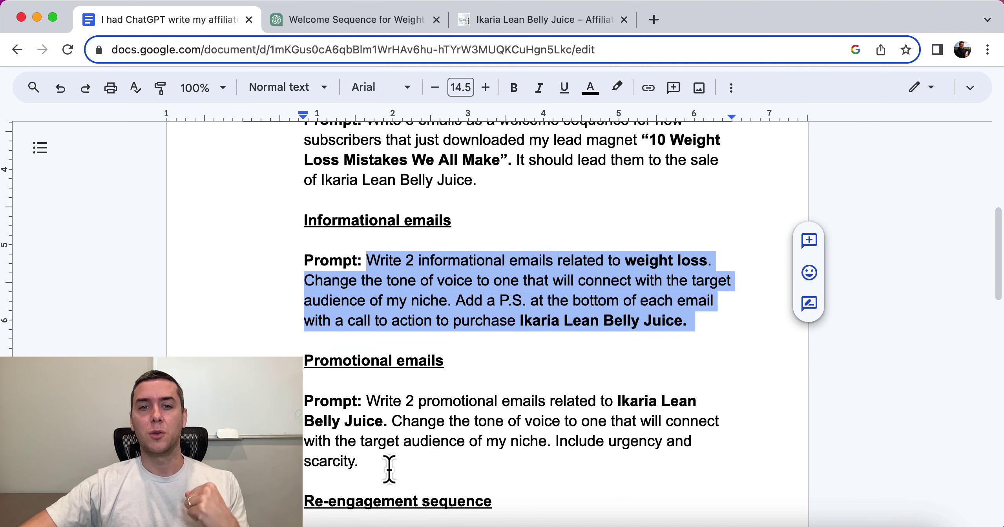
left_click_drag(388, 469, 370, 402)
key("super+c")
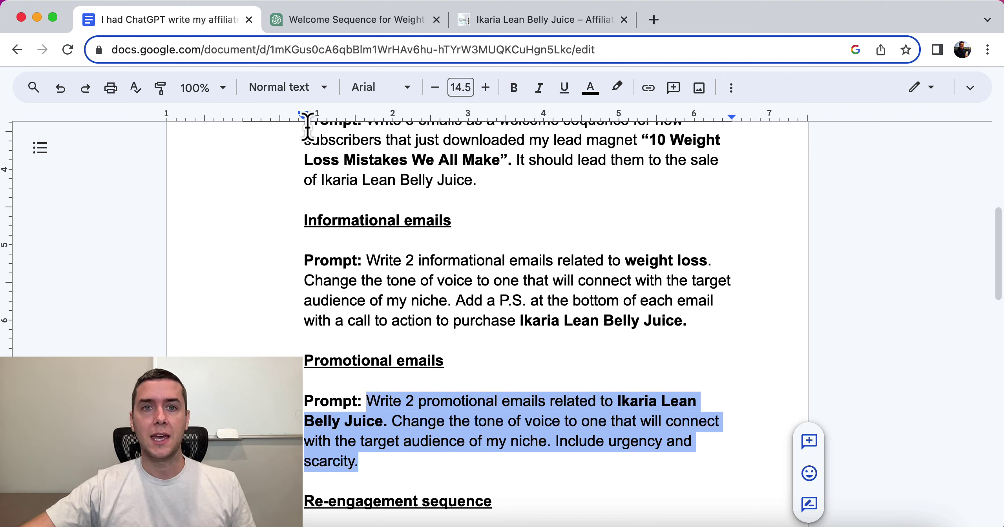
left_click(324, 21)
left_click(367, 475)
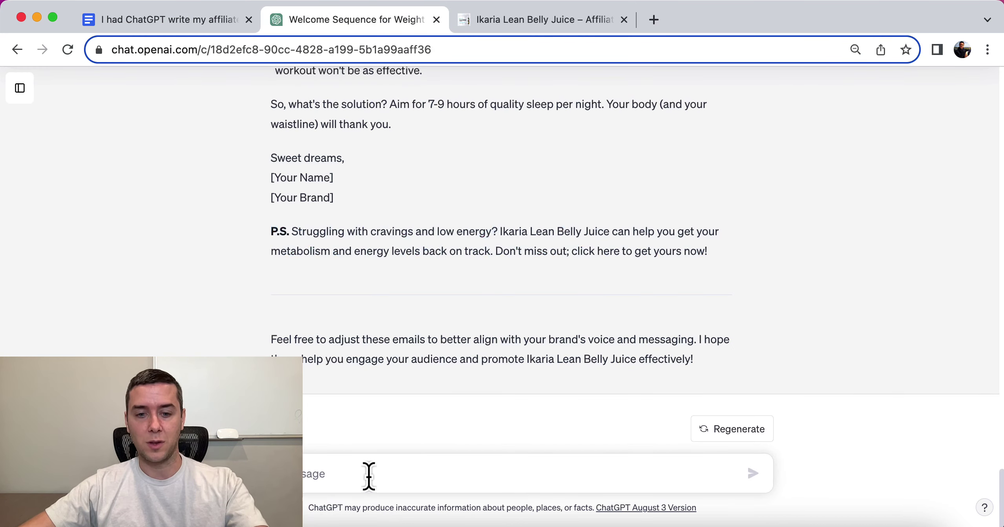
key("super+v")
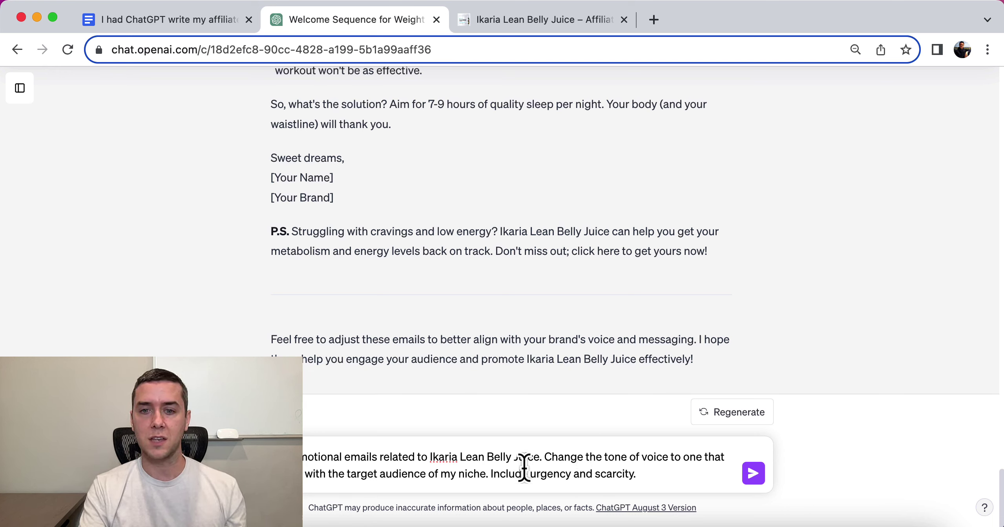
key("Return")
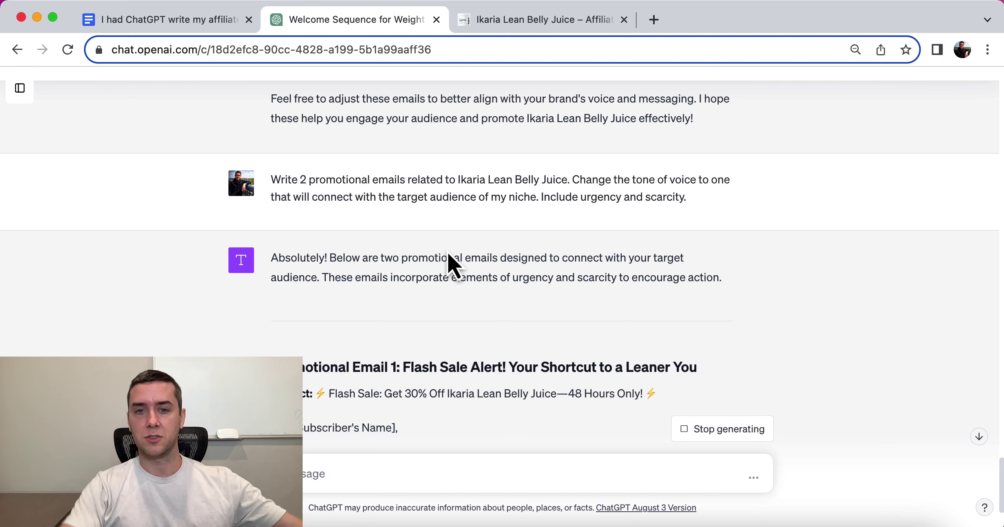
Step: Review Promotional Email 1, from its flash sale subject line through the product benefits to the discount call to action
scroll(393, 248, "down", 4)
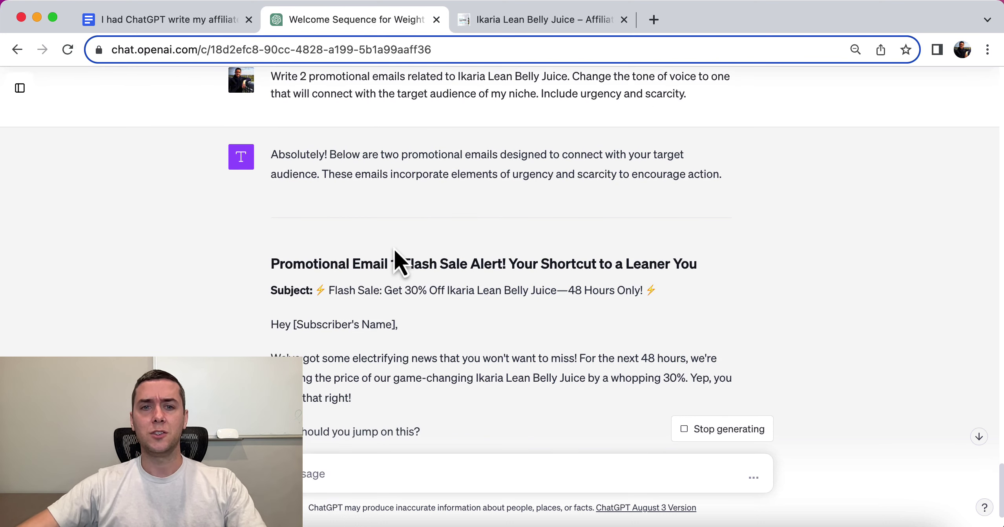
triple_click(340, 291)
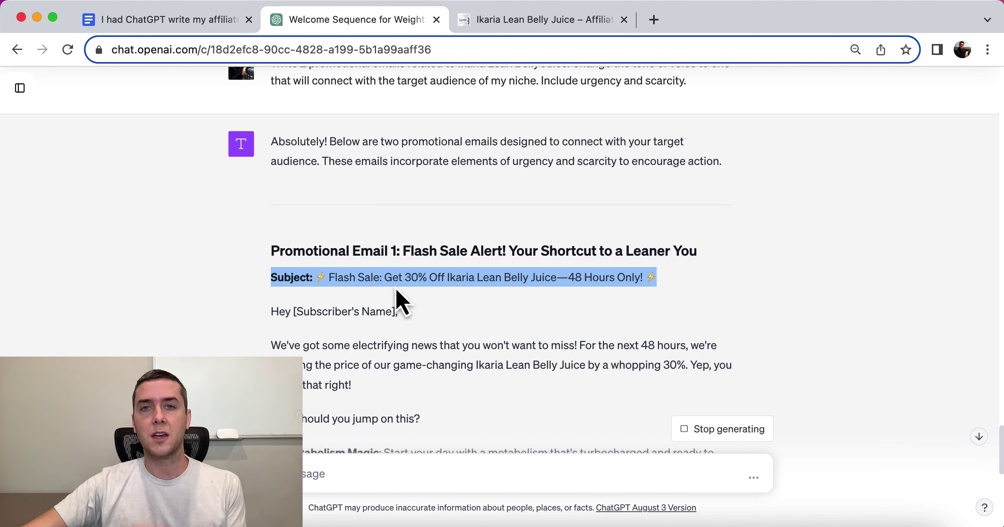
scroll(365, 298, "down", 3)
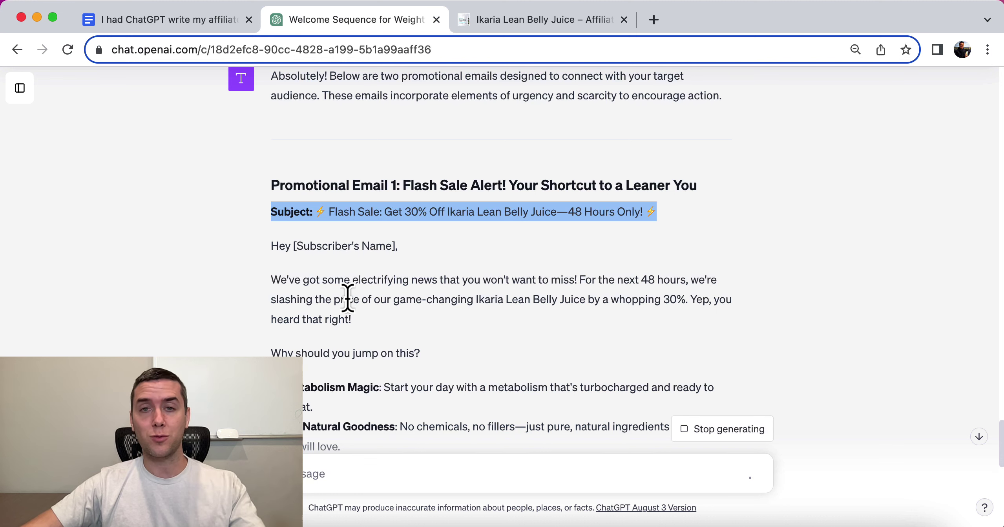
scroll(348, 297, "down", 7)
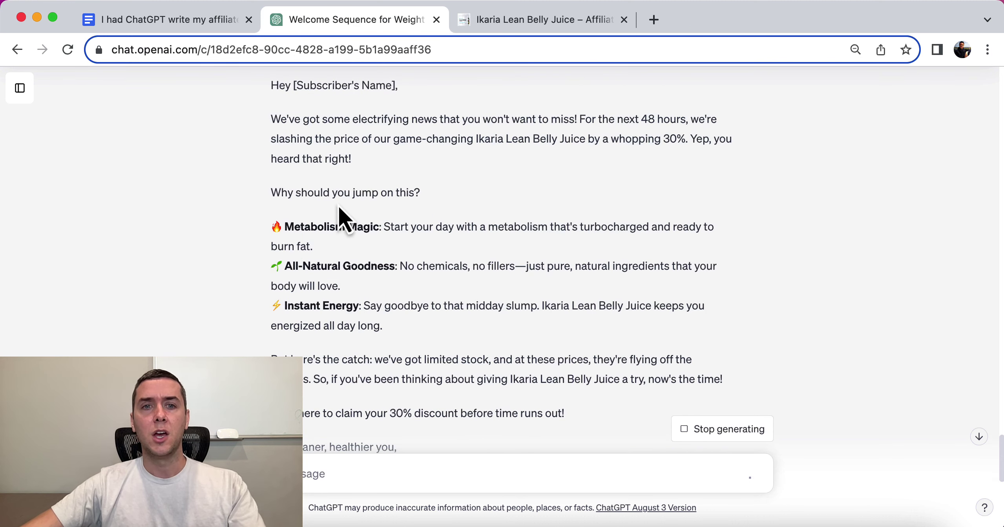
double_click(337, 193)
triple_click(337, 193)
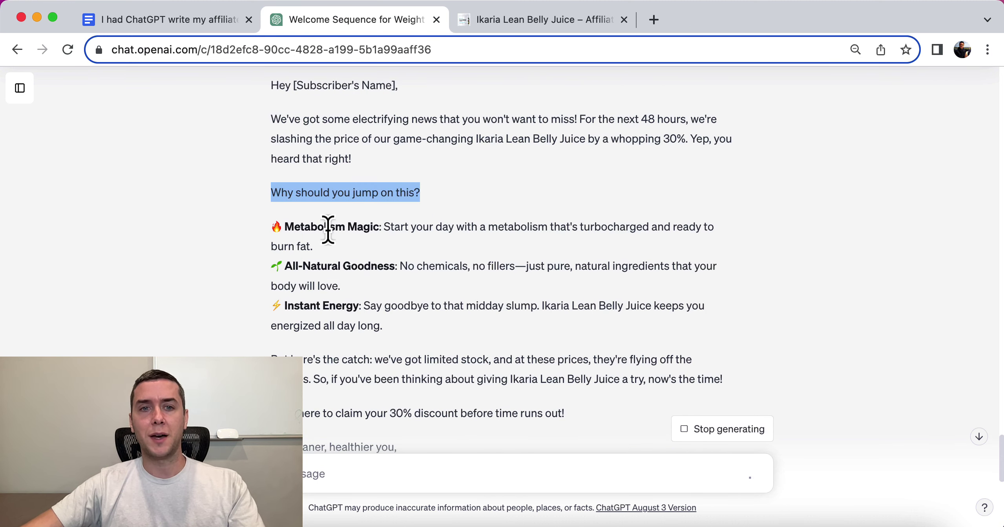
left_click(327, 265)
triple_click(327, 265)
triple_click(314, 311)
scroll(314, 312, "down", 6)
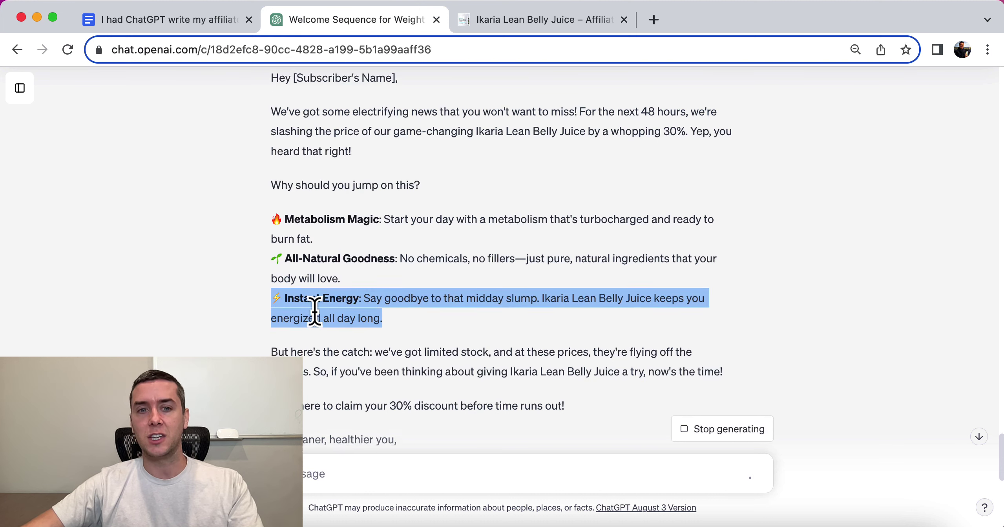
triple_click(321, 275)
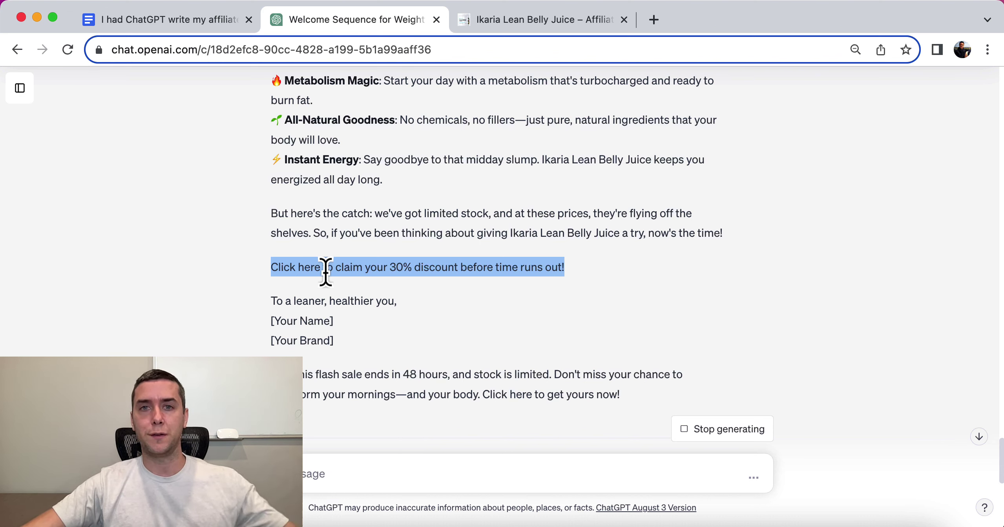
Step: Review Promotional Email 2 from its subject line through the product benefits to the call to action
scroll(325, 271, "down", 6)
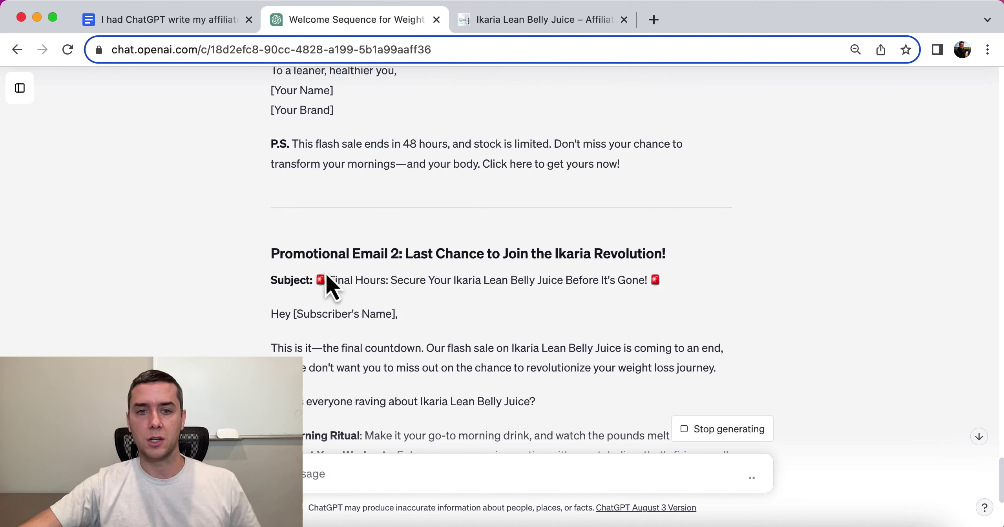
triple_click(347, 280)
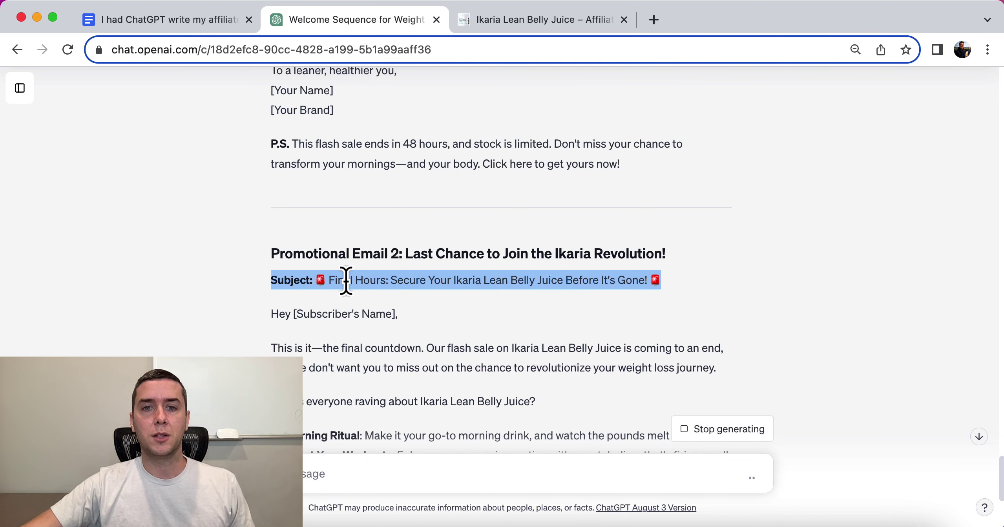
scroll(249, 291, "down", 1)
scroll(249, 291, "down", 2)
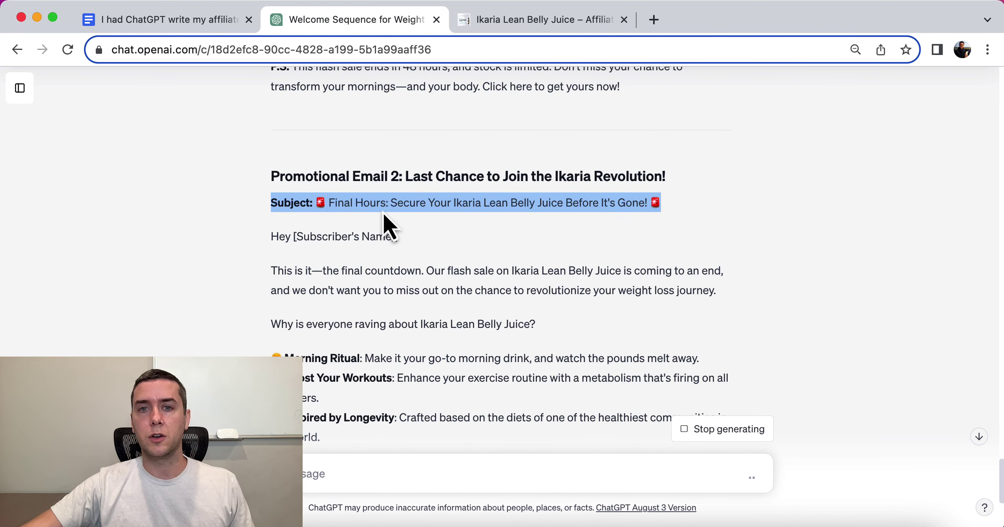
scroll(383, 220, "down", 2)
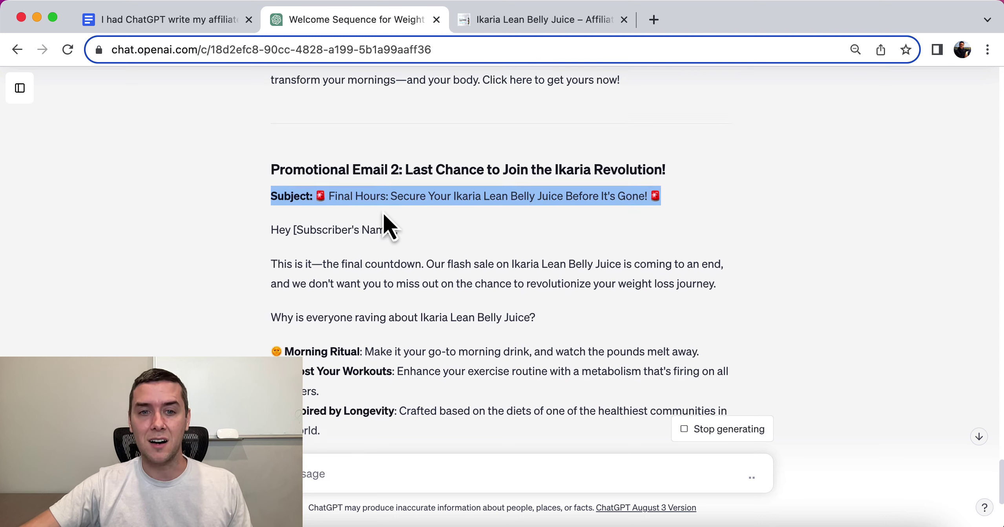
scroll(379, 256, "down", 2)
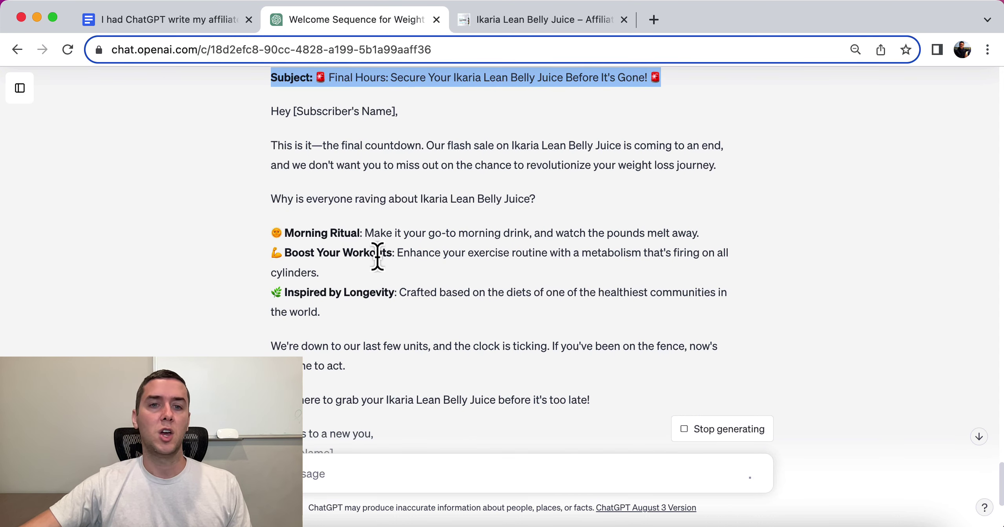
scroll(377, 257, "down", 2)
triple_click(339, 338)
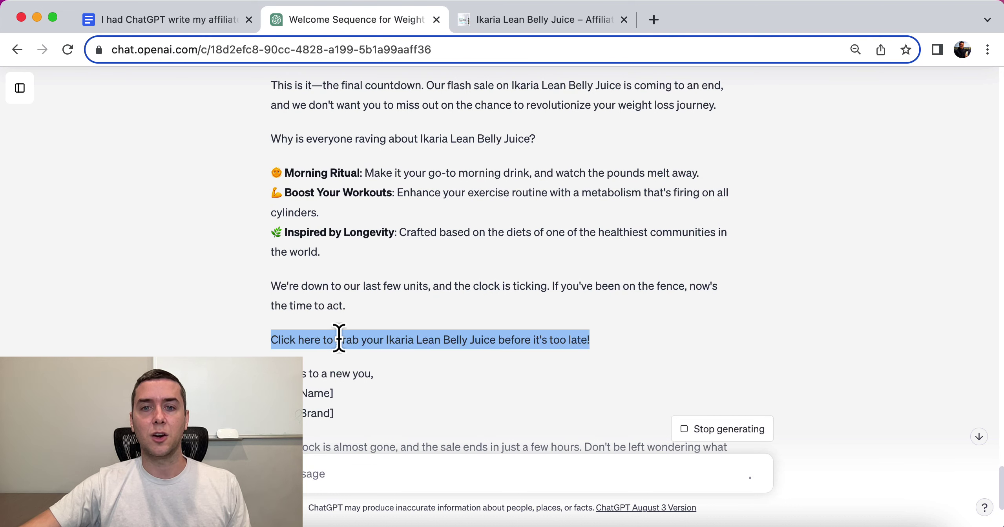
Step: Examine Promotional Email 2's scarcity paragraph and its P.S., including the closing call to action
scroll(339, 338, "down", 2)
triple_click(311, 236)
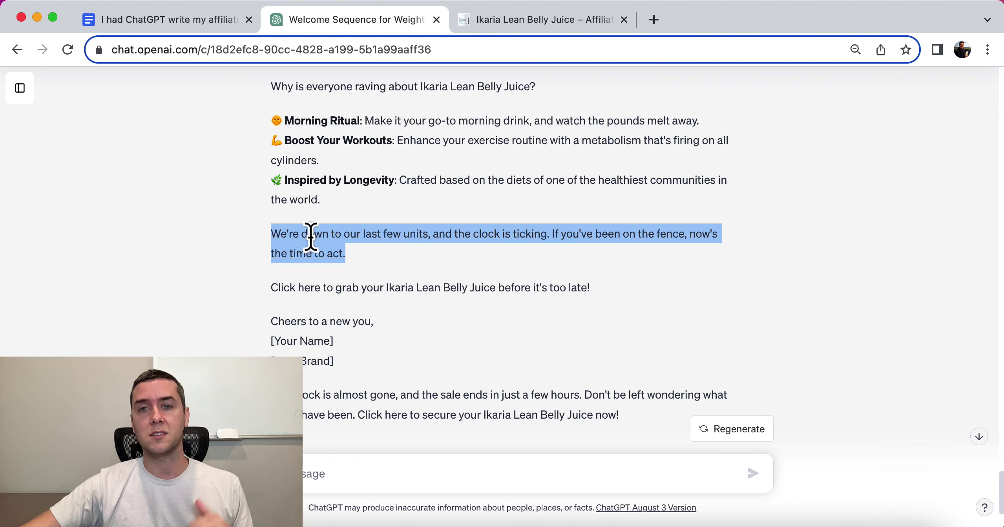
scroll(311, 235, "down", 2)
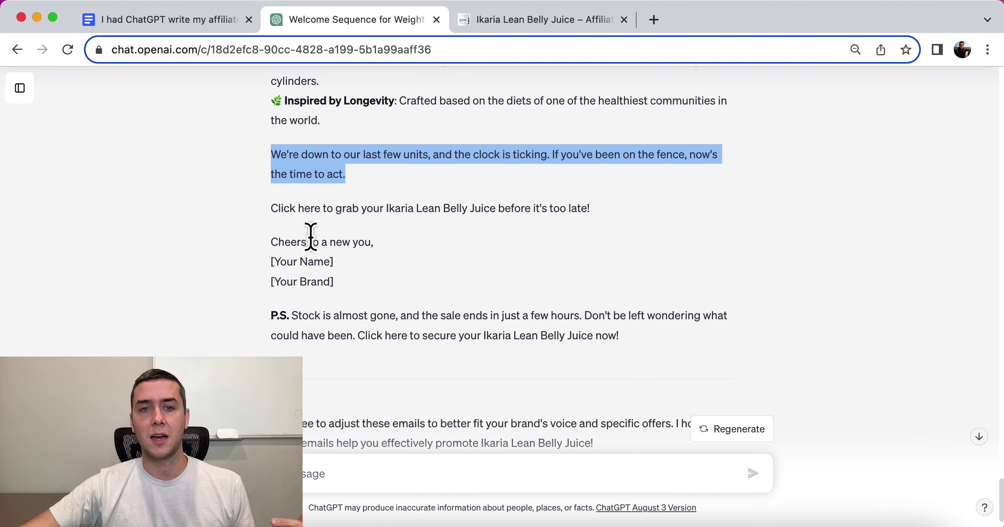
triple_click(355, 316)
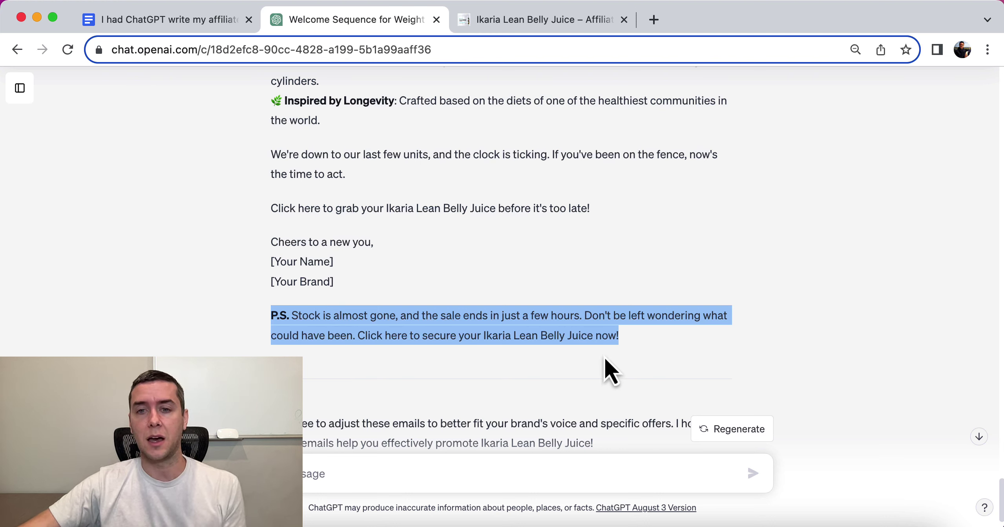
left_click(630, 351)
triple_click(549, 336)
left_click_drag(358, 336, 683, 359)
scroll(571, 334, "down", 3)
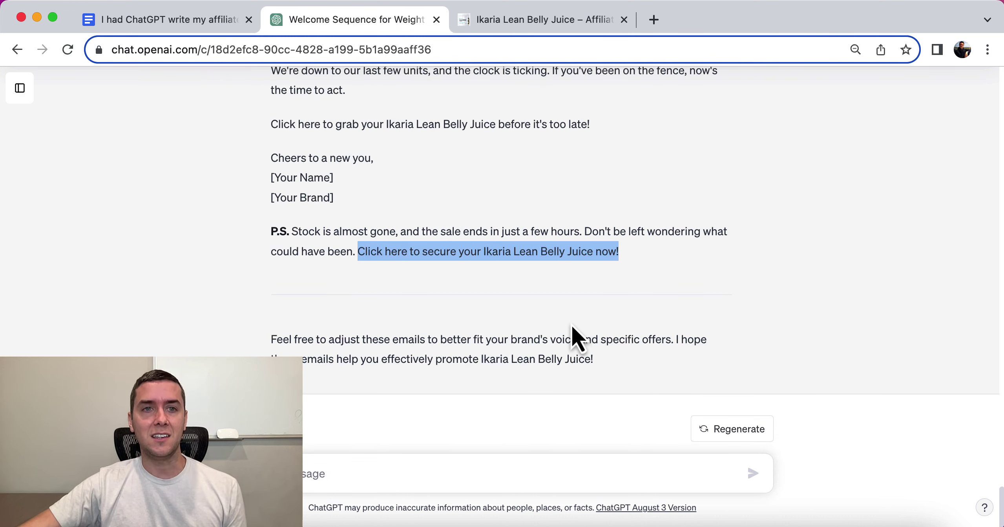
Step: Copy the document's prompt for a 2 day re-engagement email sequence in the healthy weight loss niche and send it to ChatGPT
left_click(175, 29)
scroll(302, 220, "down", 5)
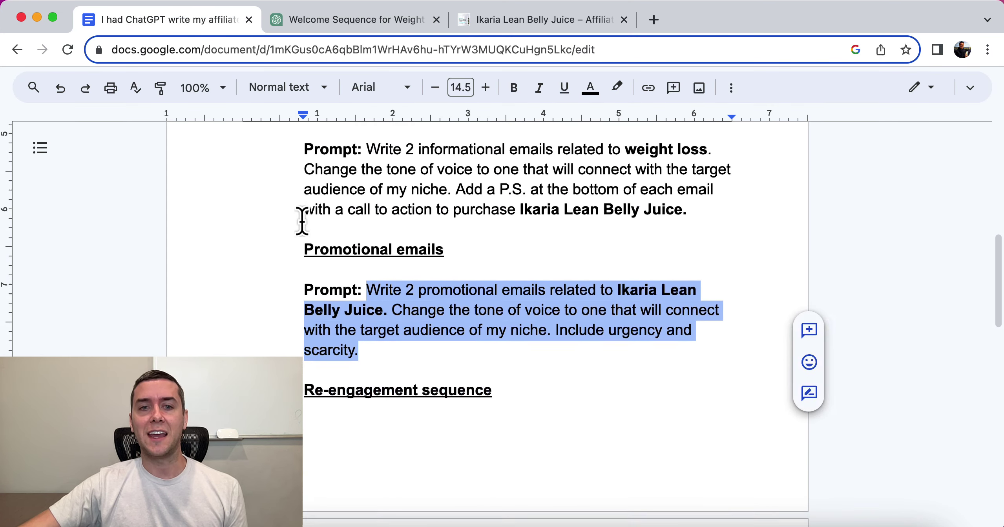
scroll(302, 220, "down", 3)
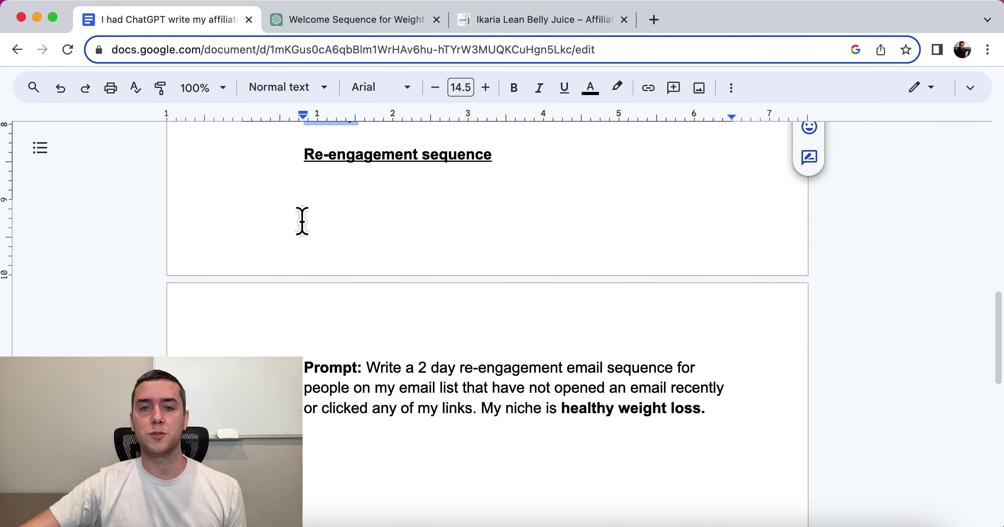
left_click_drag(709, 409, 370, 365)
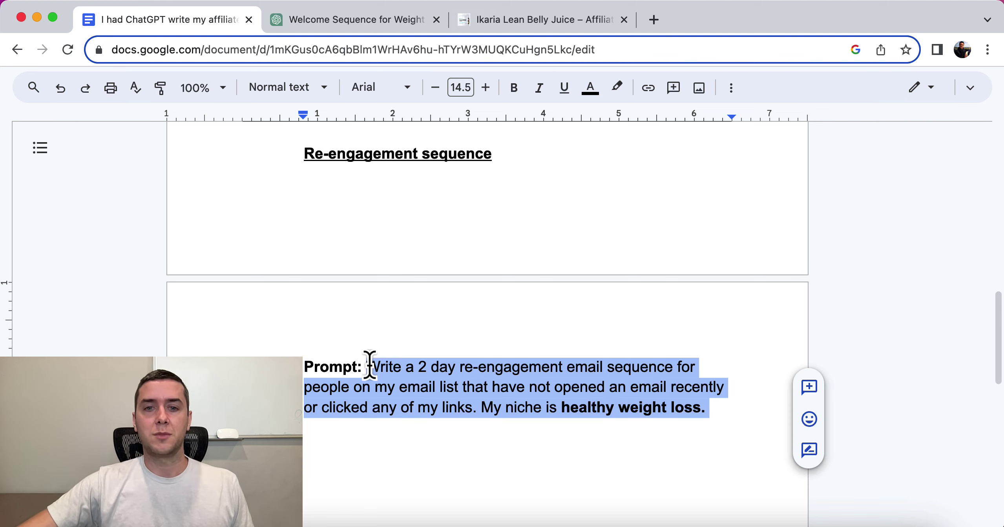
scroll(370, 365, "down", 1)
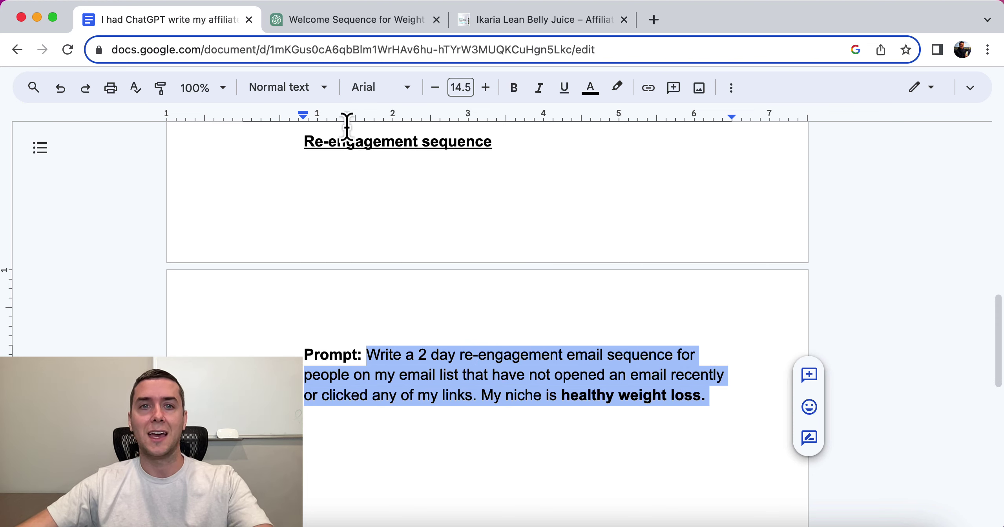
left_click(315, 16)
left_click(323, 474)
key("super+v")
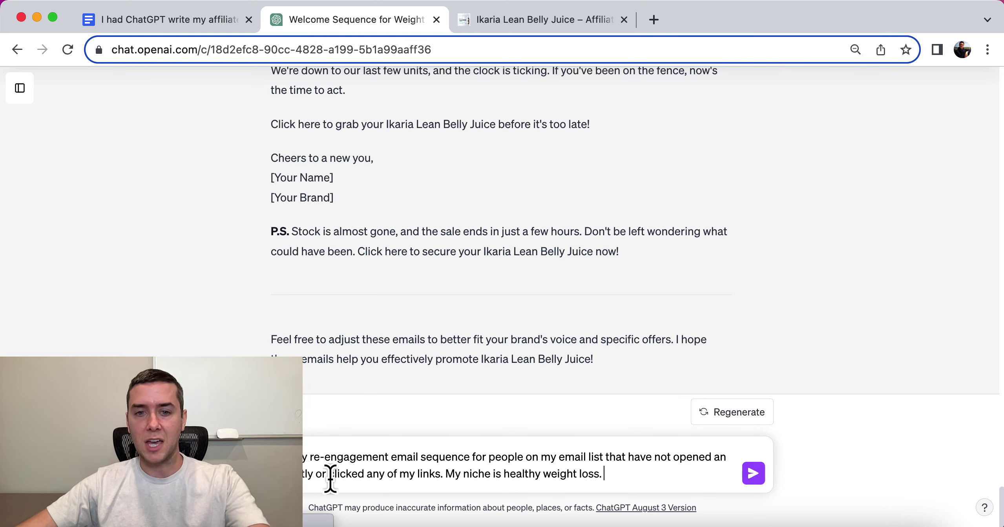
key("Return")
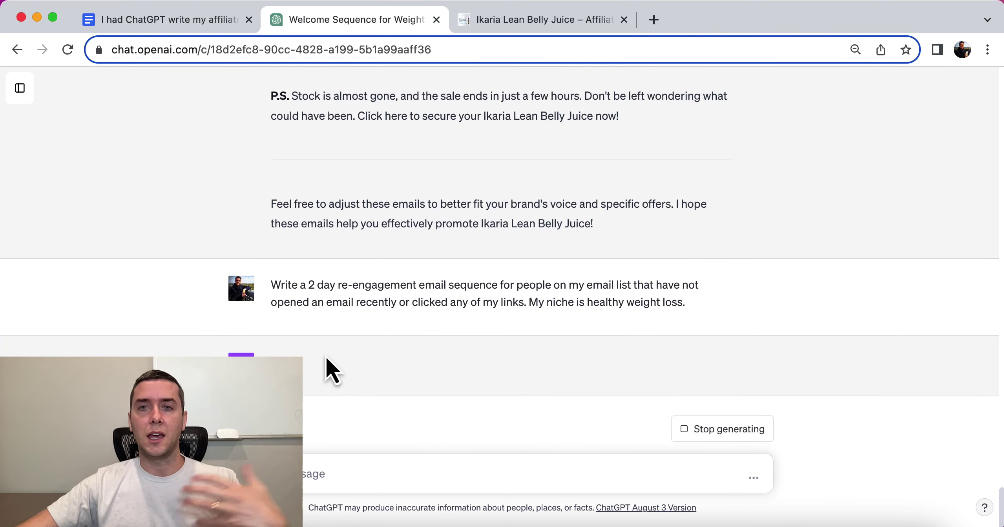
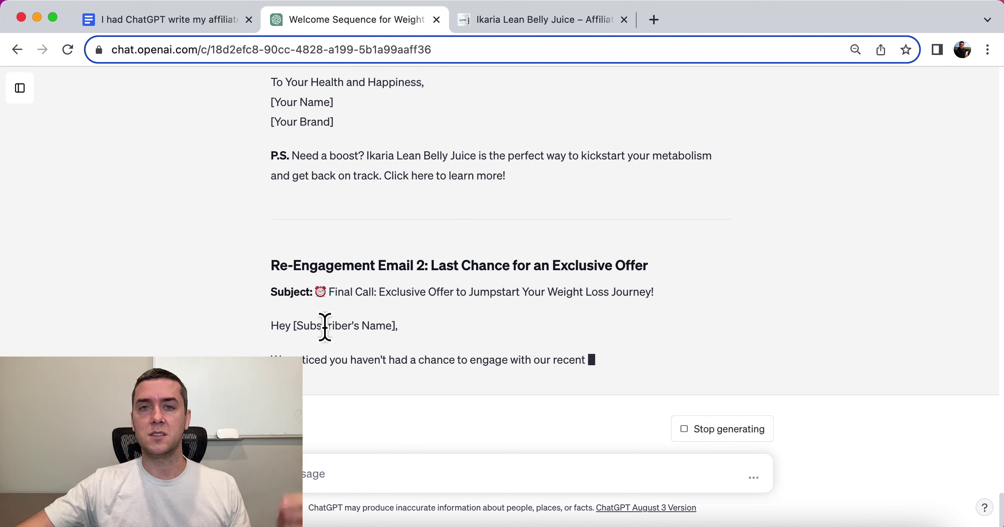
Step: Review Re-Engagement Email 1's subject line and its two opening paragraphs about missing the subscriber and getting back on track
scroll(330, 339, "up", 5)
scroll(330, 341, "up", 7)
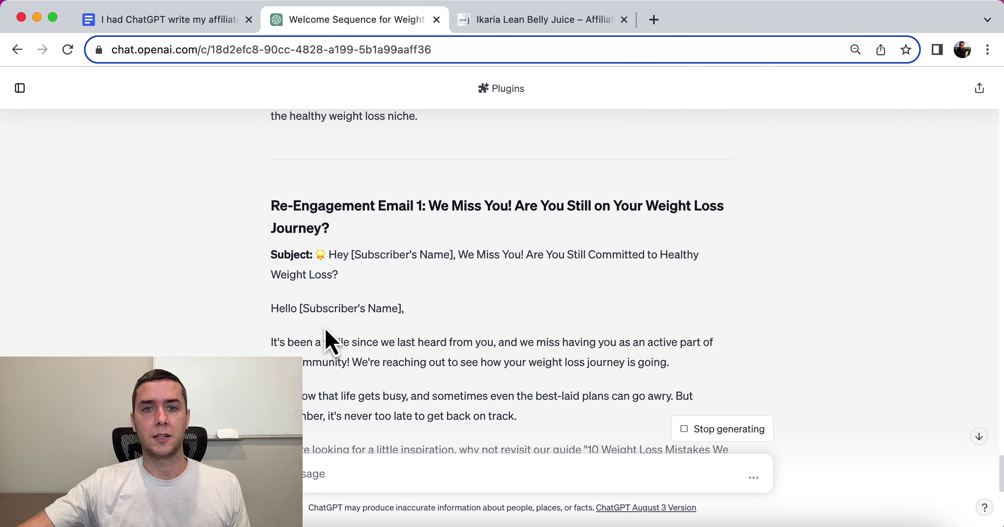
left_click_drag(345, 277, 327, 260)
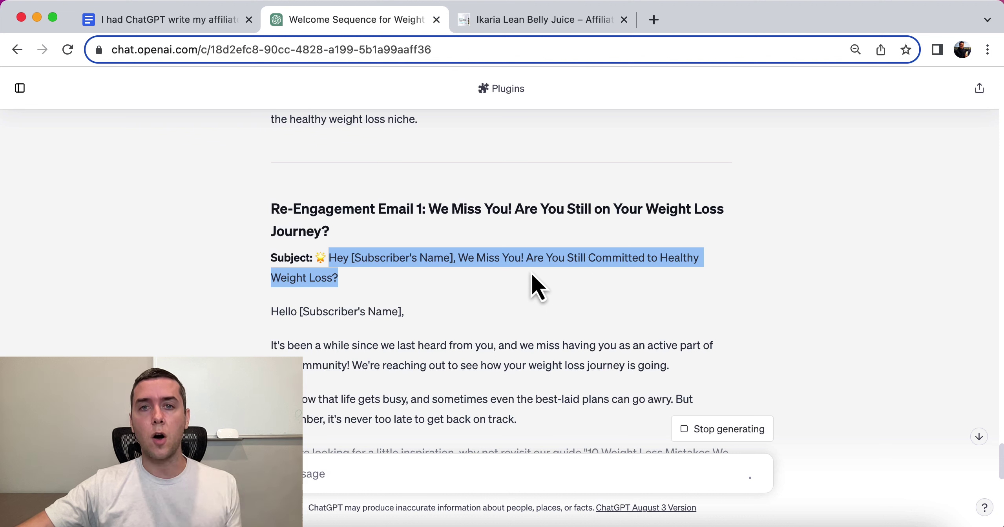
scroll(531, 272, "down", 3)
left_click_drag(324, 288, 345, 288)
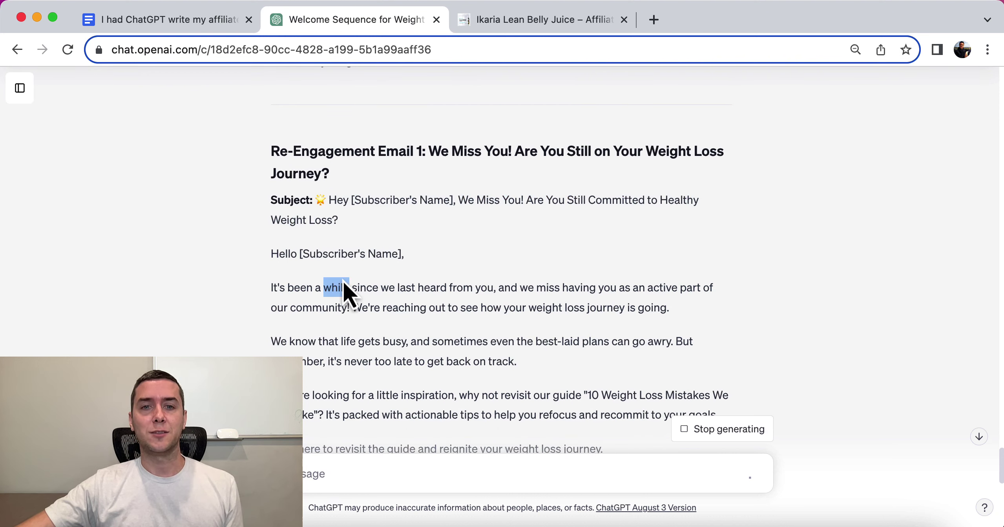
triple_click(344, 290)
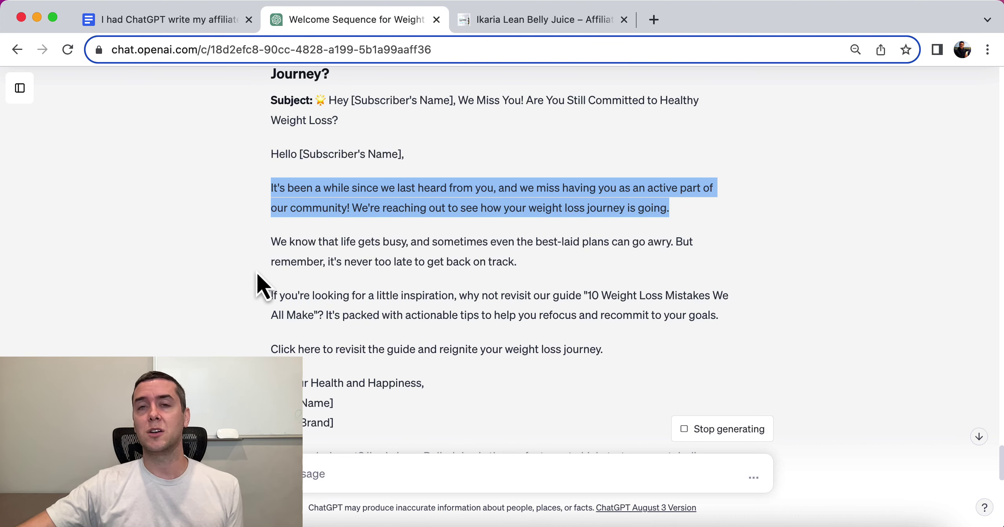
left_click_drag(355, 187, 342, 188)
triple_click(341, 187)
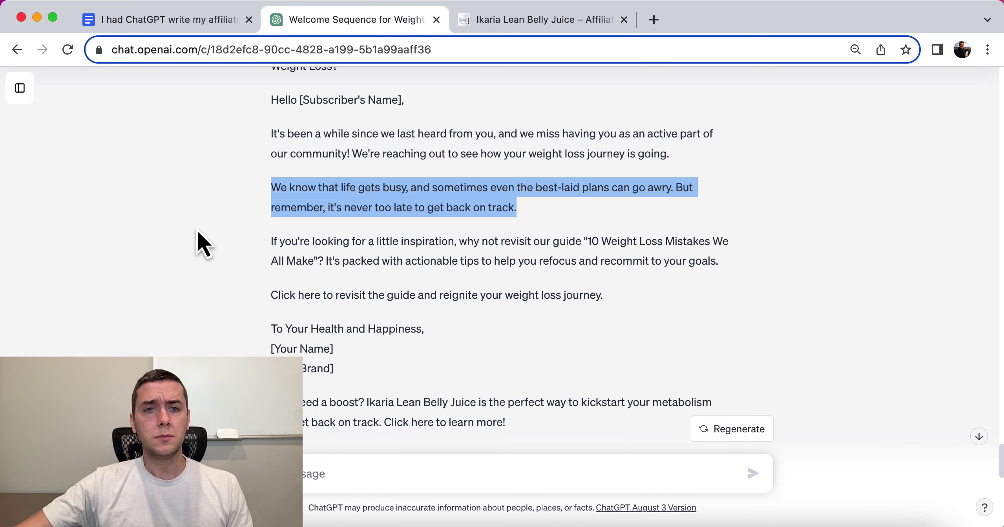
Step: Examine Re-Engagement Email 1's paragraph on the "10 Weight Loss Mistakes We All Make" guide and its call to action
scroll(198, 236, "down", 1)
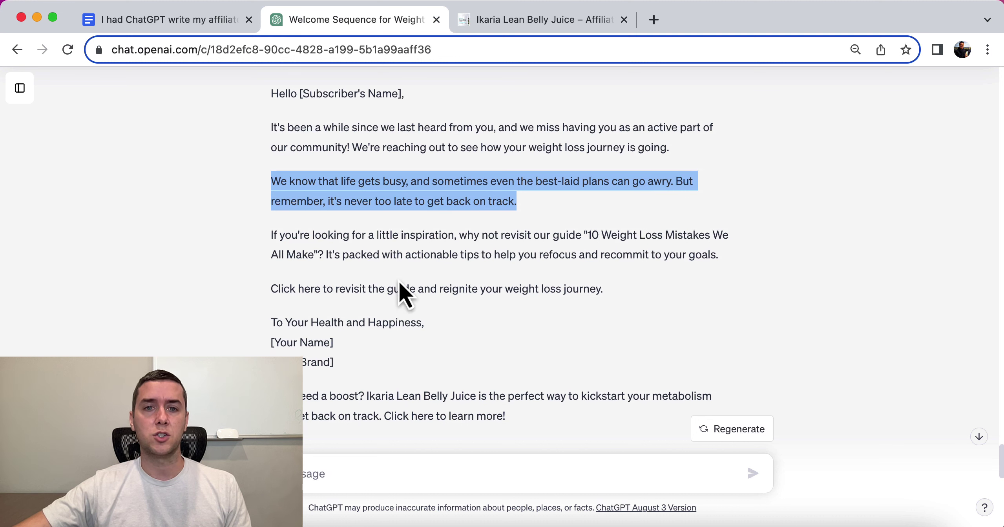
triple_click(399, 236)
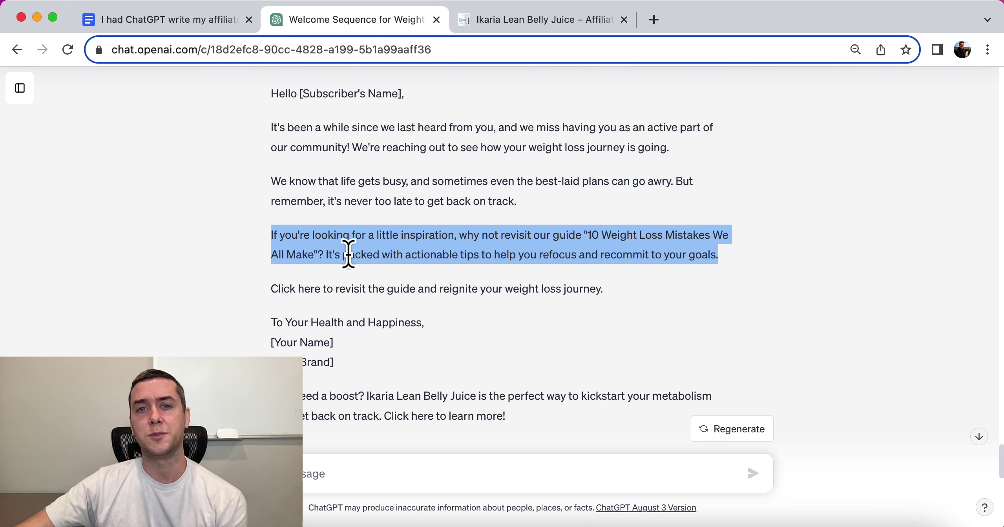
scroll(347, 267, "down", 1)
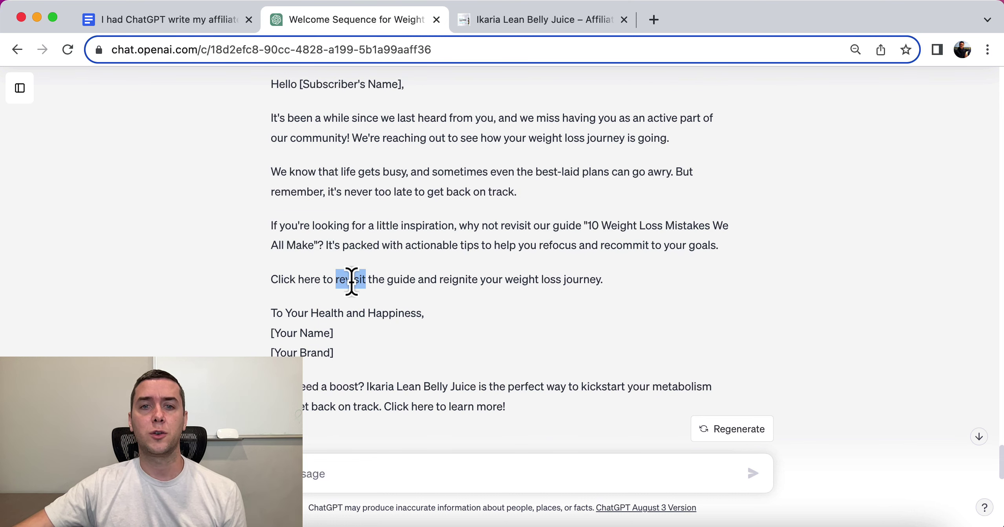
triple_click(352, 279)
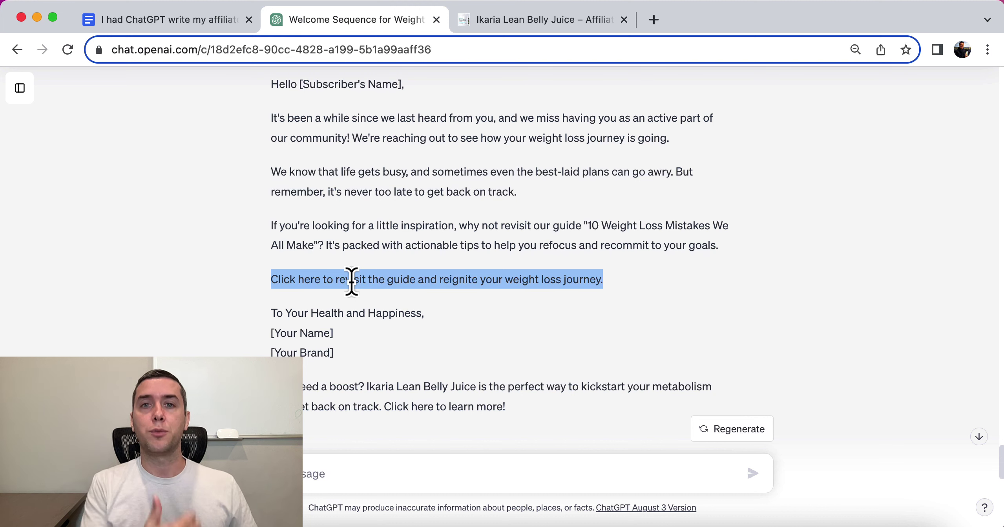
Step: Review Re-Engagement Email 2 from its subject line through the opening paragraph to the exclusive discount offer
scroll(352, 281, "down", 7)
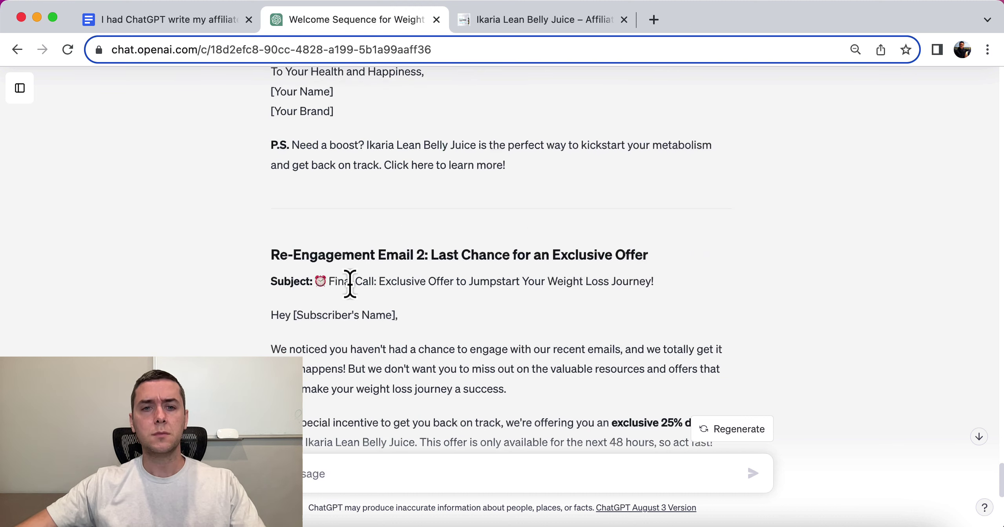
triple_click(360, 258)
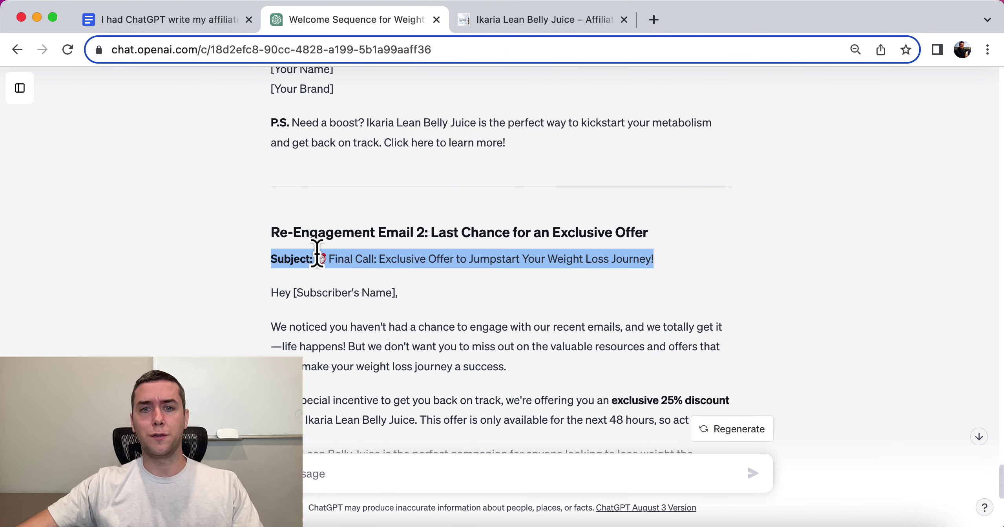
scroll(260, 246, "down", 3)
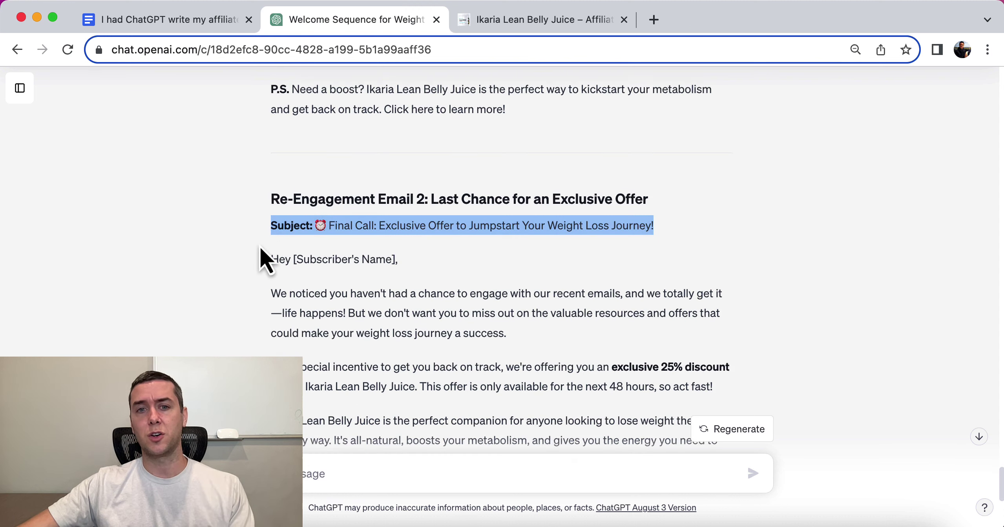
triple_click(383, 257)
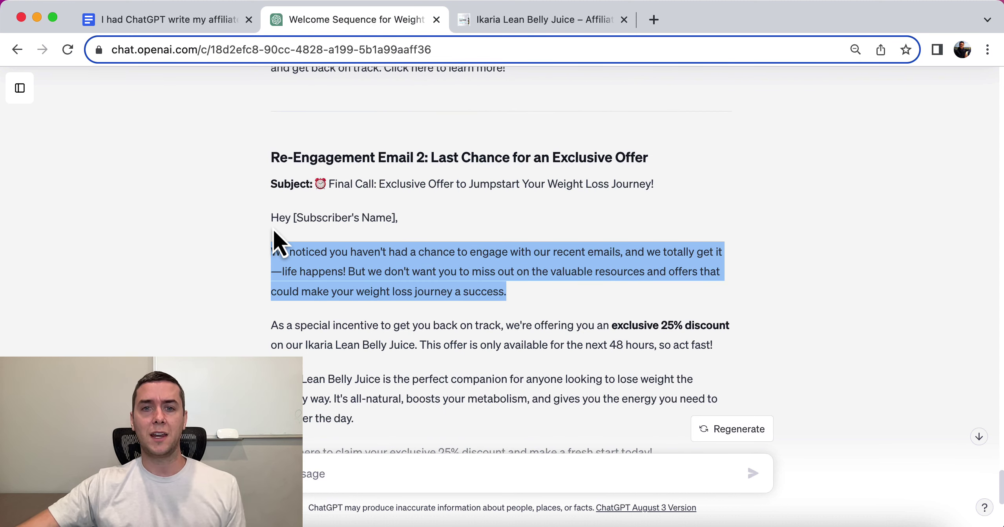
scroll(275, 240, "down", 1)
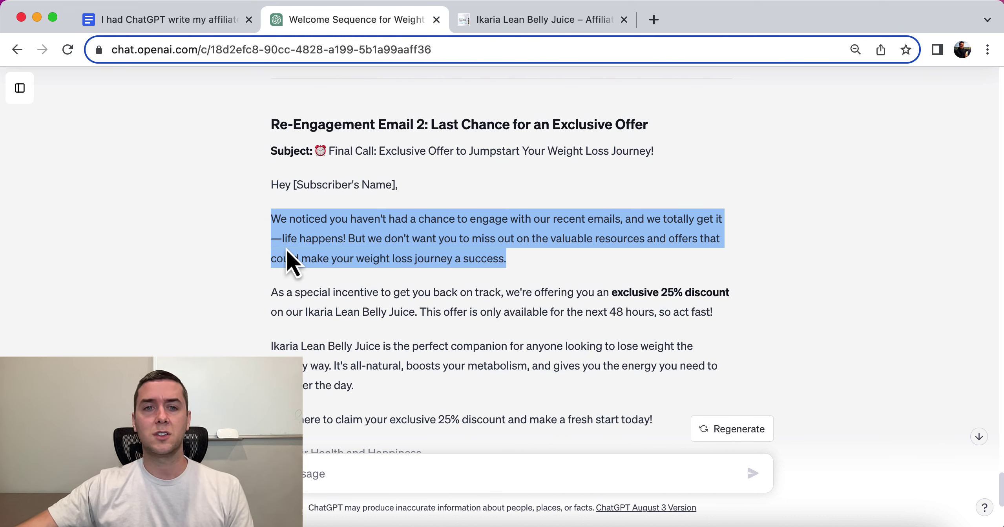
scroll(265, 263, "down", 2)
triple_click(348, 232)
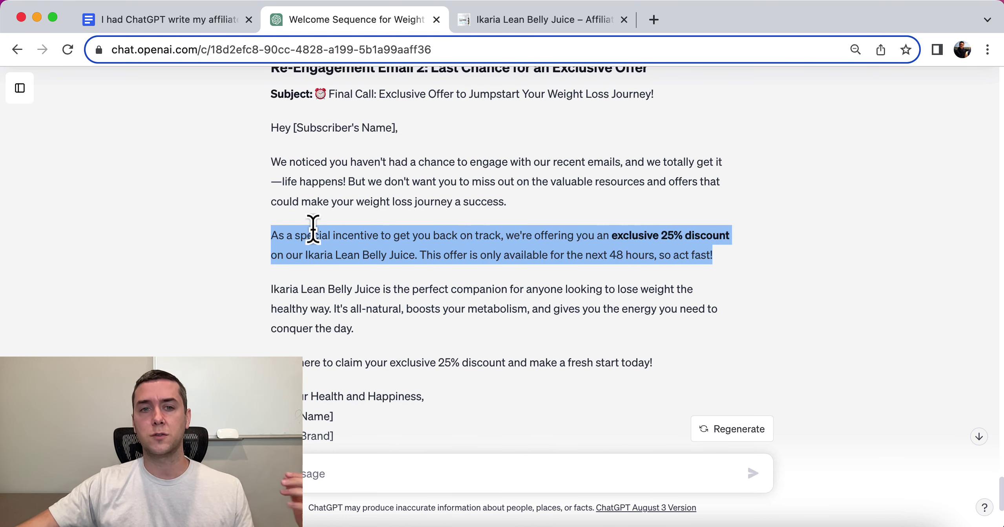
Step: Examine the rest of Re-Engagement Email 2: the product benefits, the discount call to action and the P.S
scroll(313, 229, "down", 1)
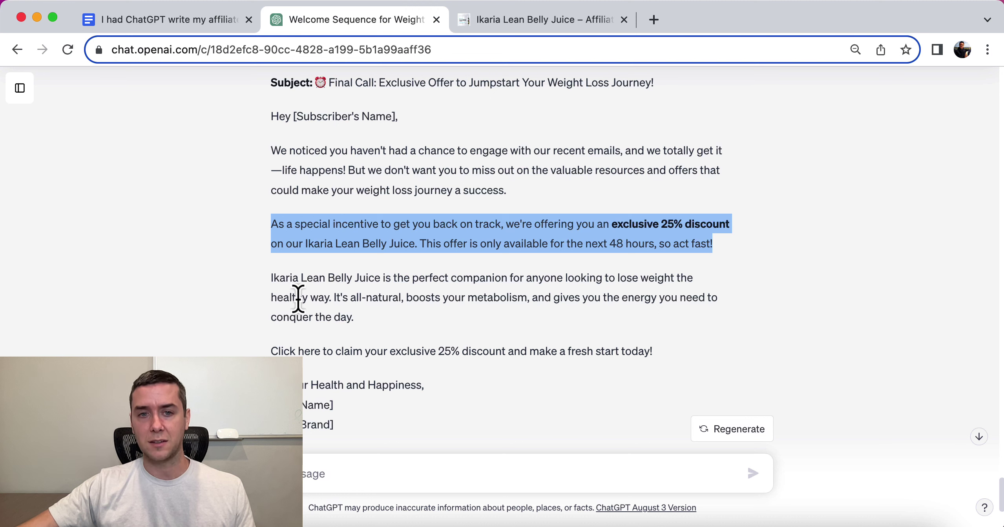
triple_click(340, 298)
scroll(288, 295, "down", 3)
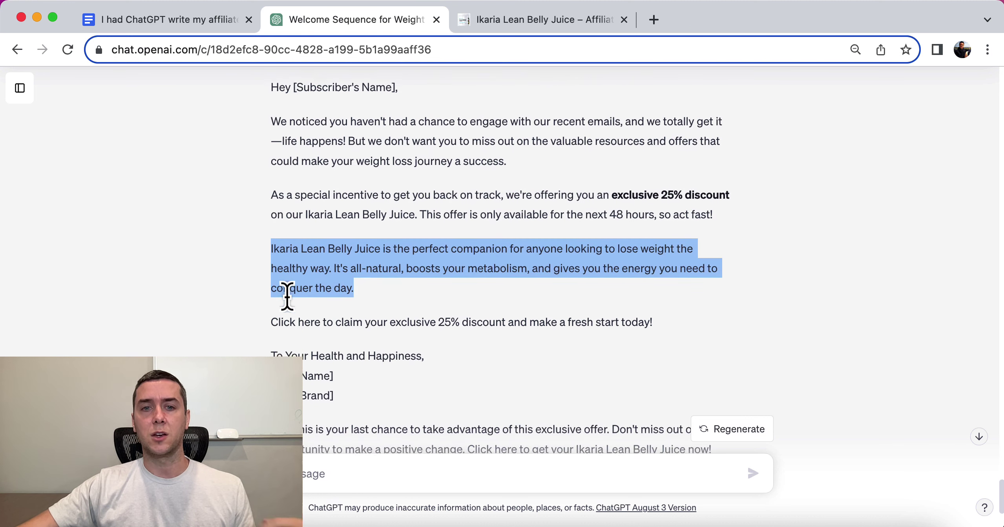
left_click(302, 318)
triple_click(302, 321)
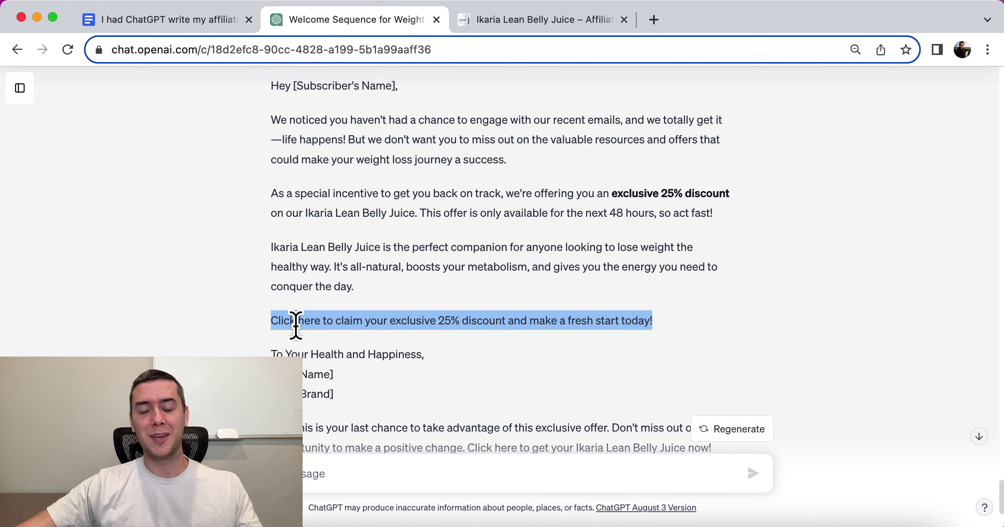
scroll(297, 325, "down", 3)
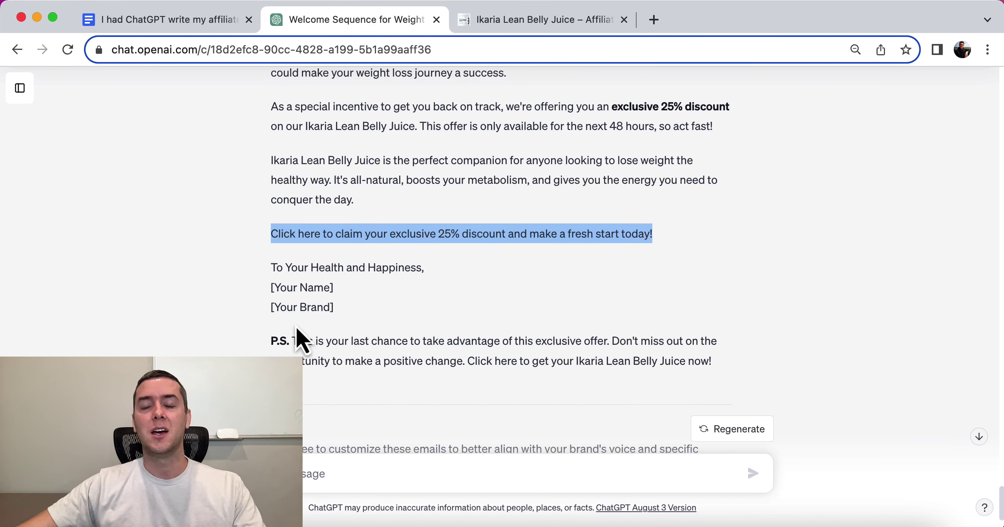
scroll(297, 329, "down", 2)
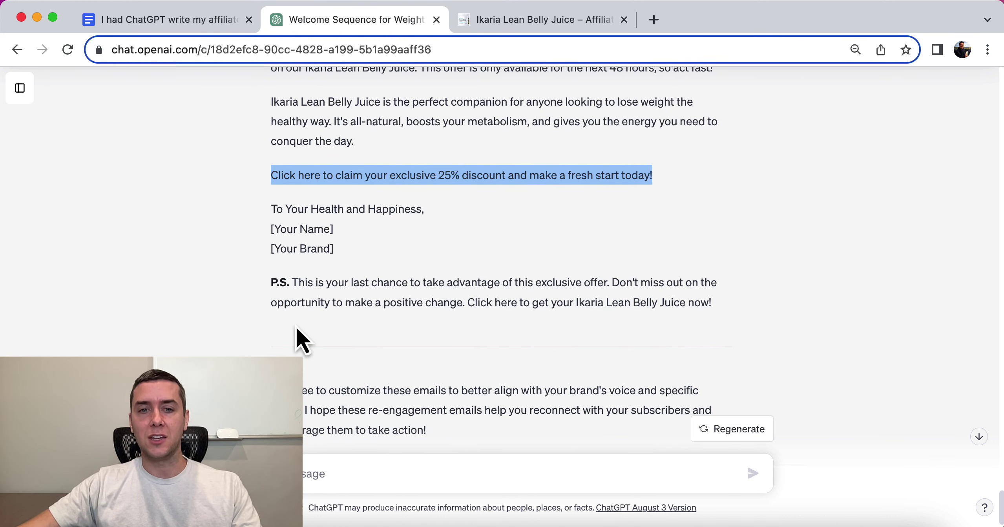
scroll(296, 326, "down", 1)
Step: Return to the Google Docs prompt document and look back over its prompts up to the welcome series
left_click(202, 23)
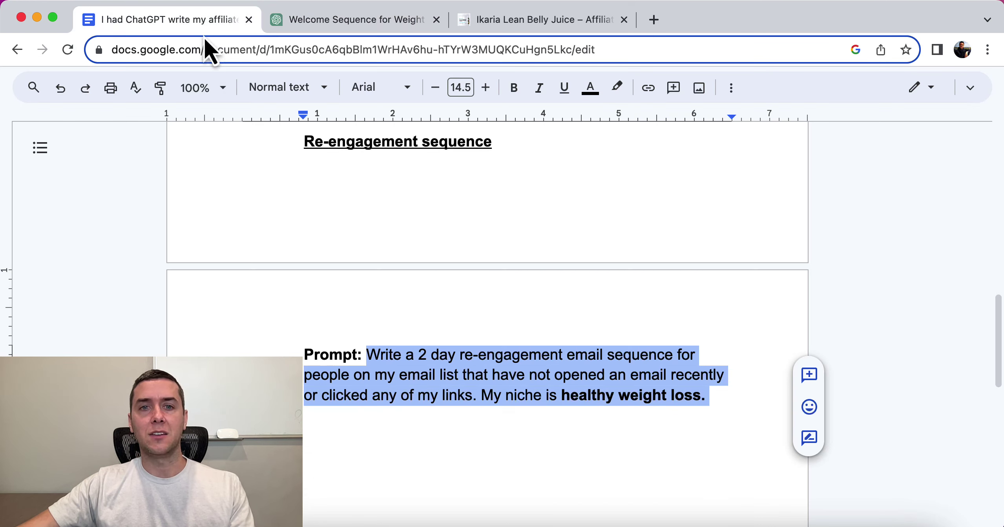
scroll(258, 276, "up", 6)
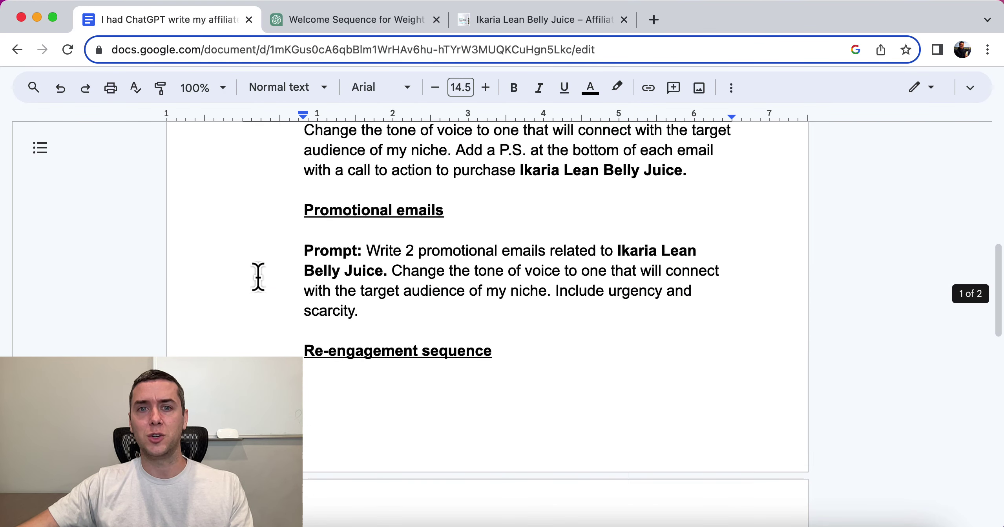
scroll(258, 276, "up", 8)
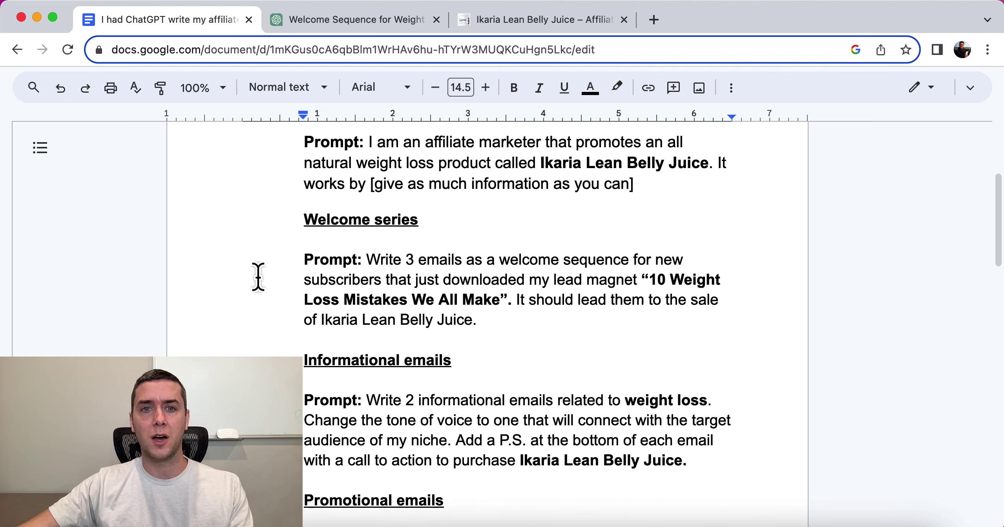